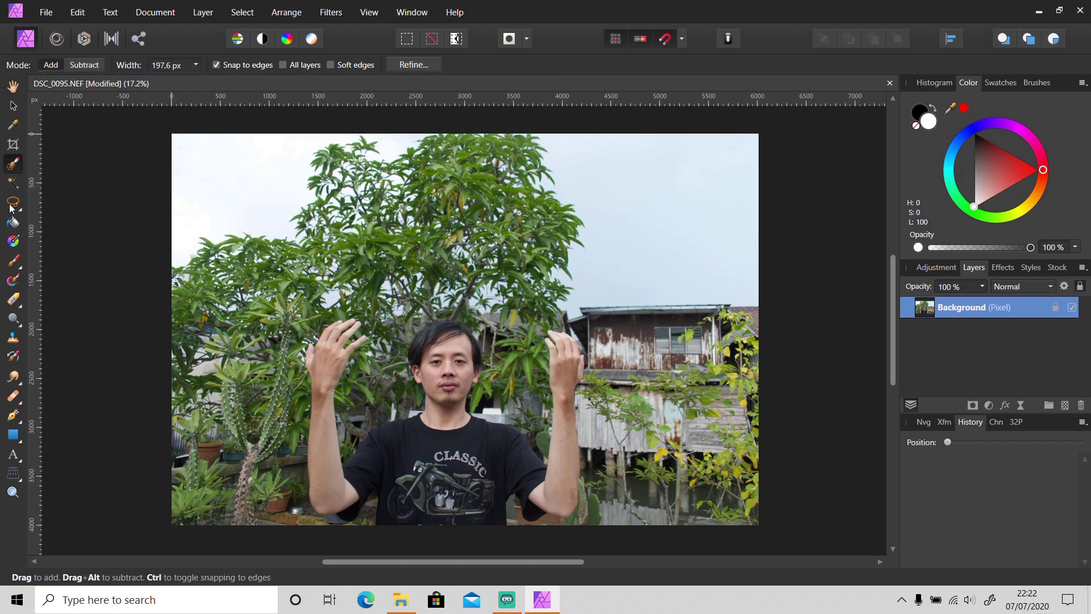
- Activate the Freehand Selection tool in polygonal mode for outlining the elbow of the raised arm on the photo's left side
left_click(14, 206)
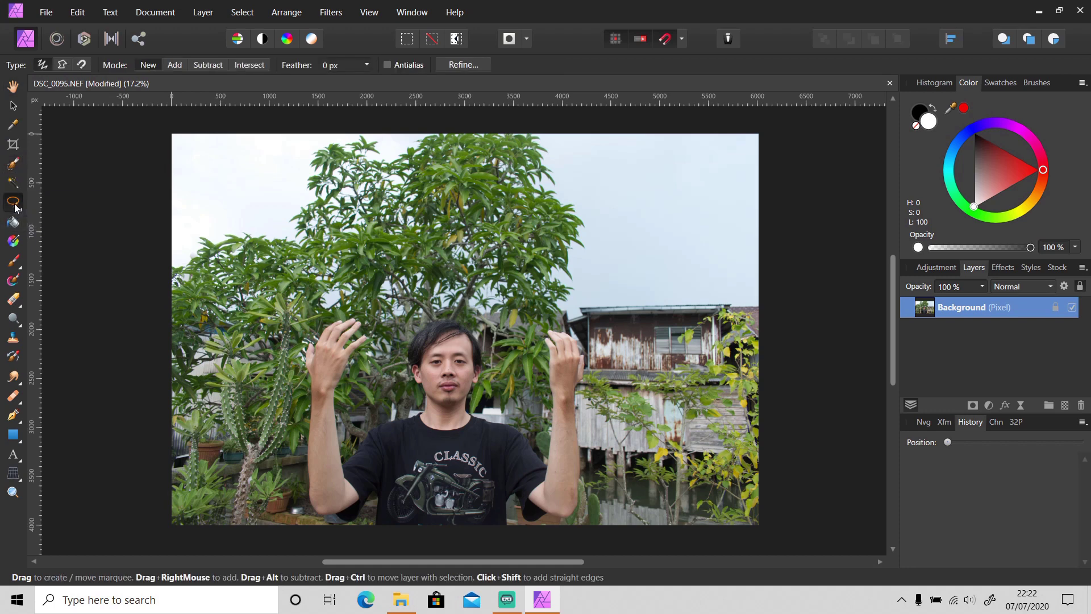
left_click(62, 64)
scroll(324, 335, "down", 2)
scroll(319, 434, "up", 1)
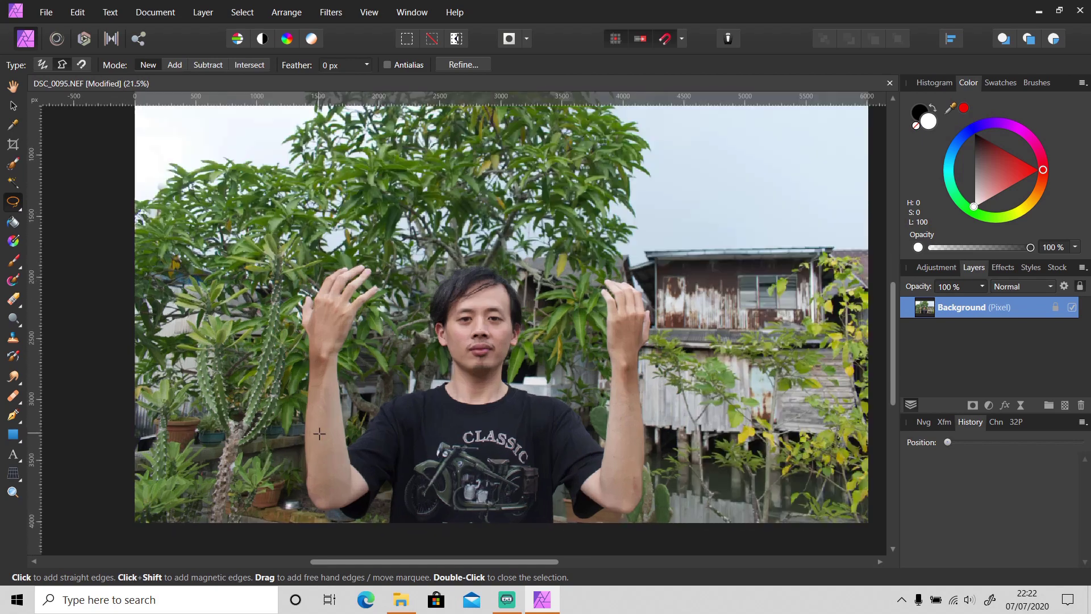
scroll(319, 433, "up", 5)
scroll(341, 435, "down", 3)
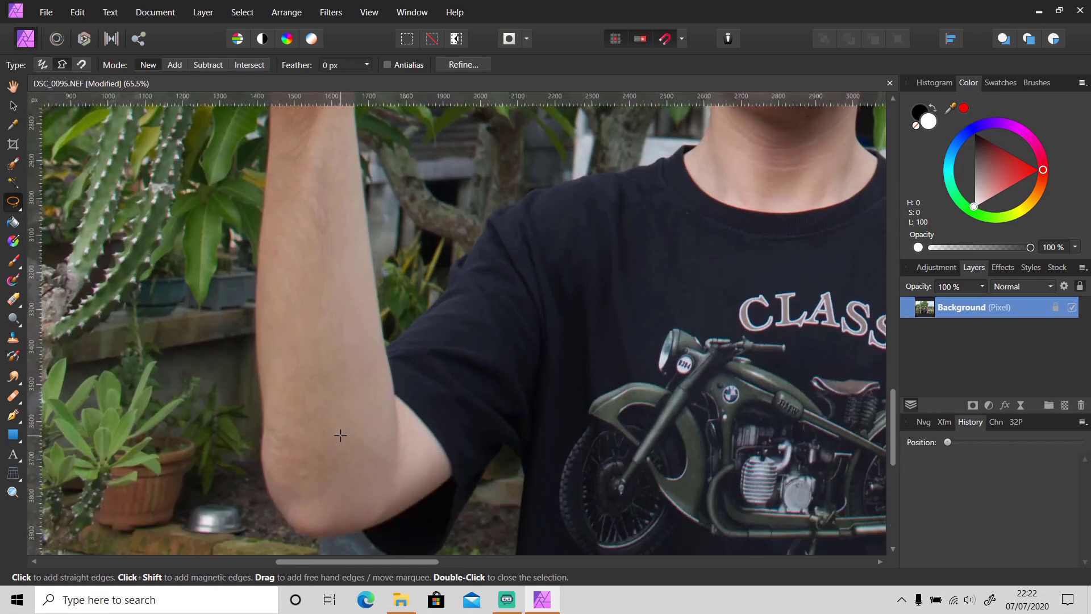
scroll(350, 433, "down", 2)
scroll(398, 420, "up", 4)
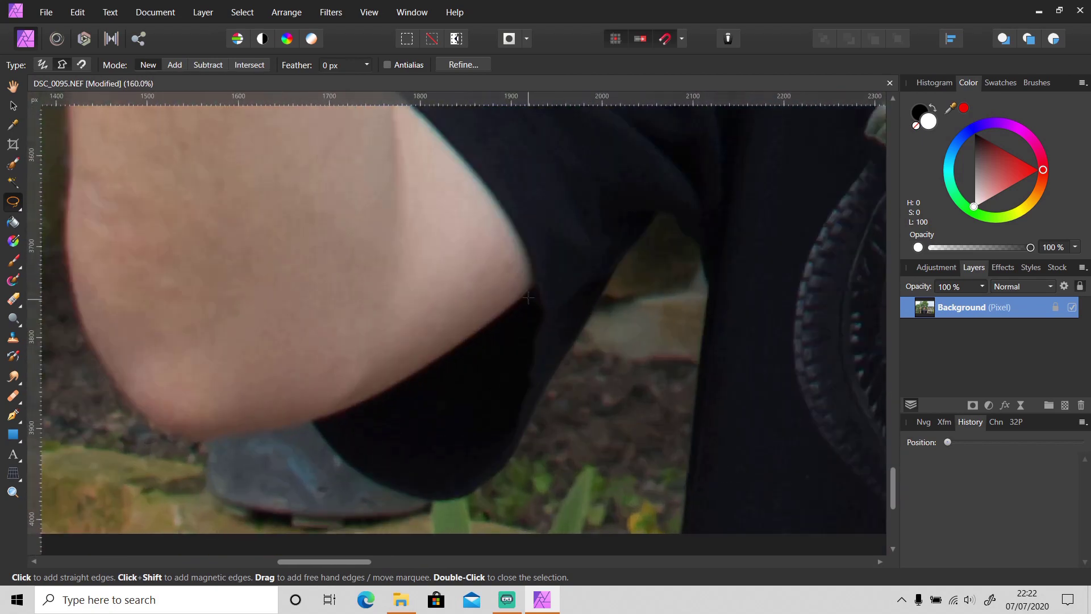
- Start the selection outline where the forearm meets the sleeve and trace it around the elbow to the outer forearm
left_click(534, 285)
left_click(377, 393, "shift")
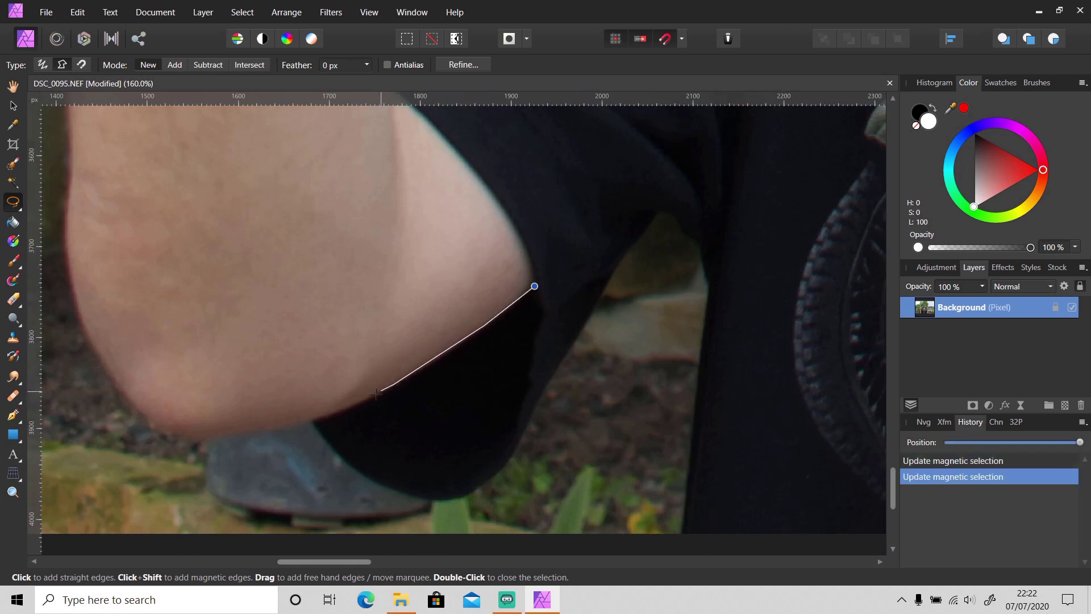
left_click(319, 419, "shift")
left_click(251, 432, "shift")
left_click(191, 437, "shift")
left_click(159, 431, "shift")
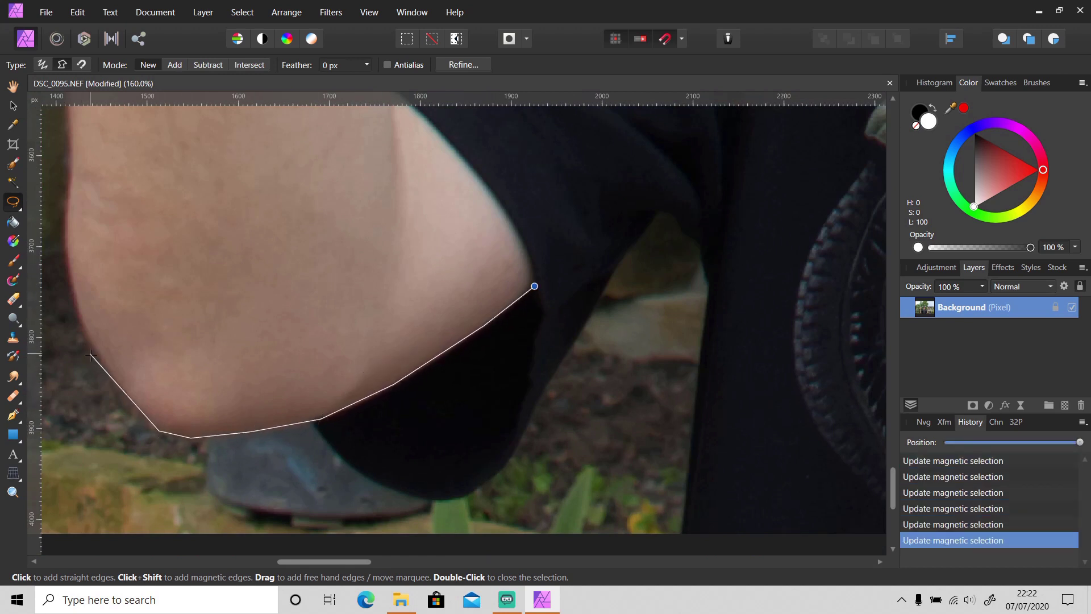
left_click(113, 381, "shift")
left_click(63, 253, "shift")
scroll(291, 367, "up", 2)
scroll(291, 366, "left", 5)
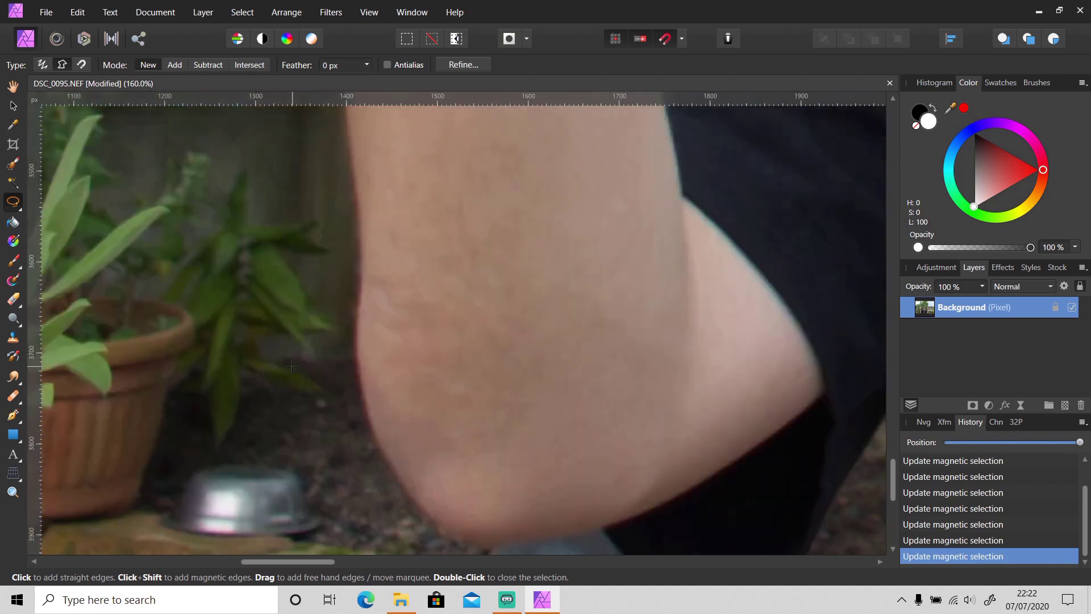
scroll(291, 366, "up", 1)
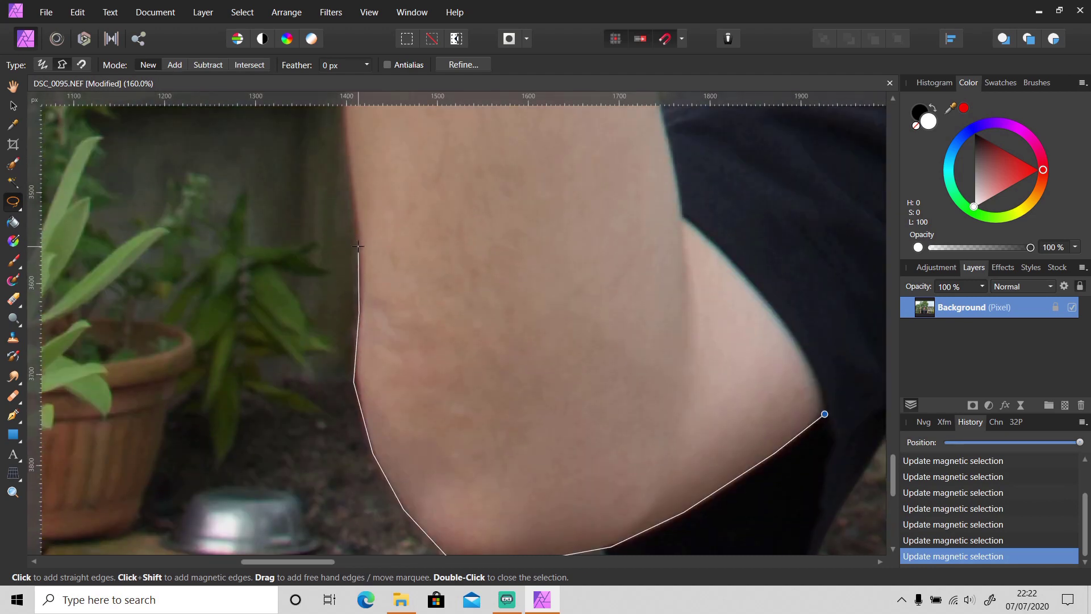
- Continue the selection outline up the outer edge of the forearm to the wrist
scroll(358, 246, "up", 7)
scroll(338, 277, "up", 6)
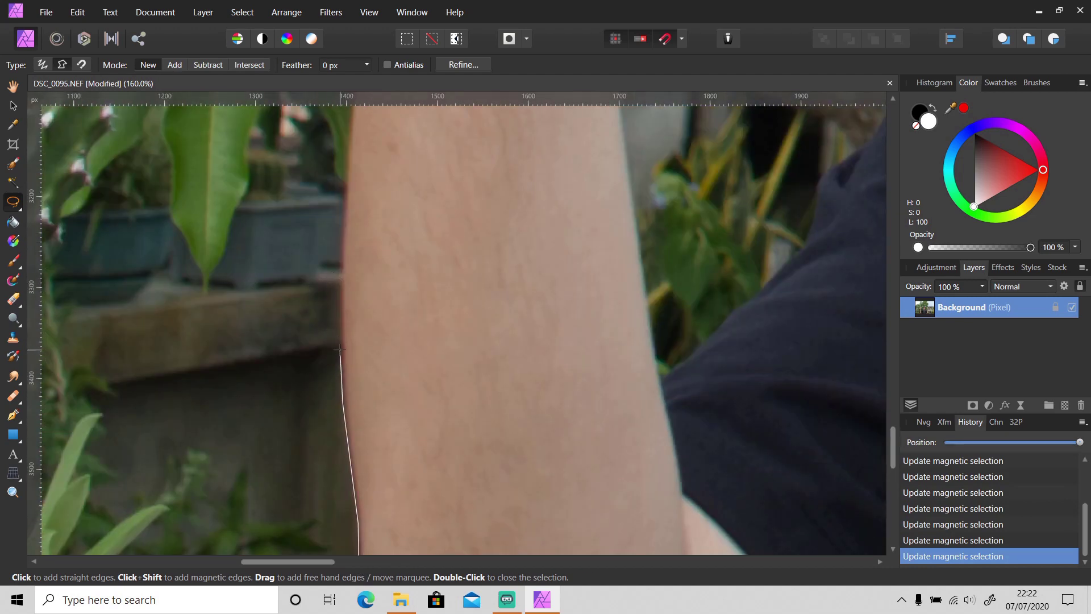
scroll(340, 349, "up", 2)
scroll(347, 329, "up", 9)
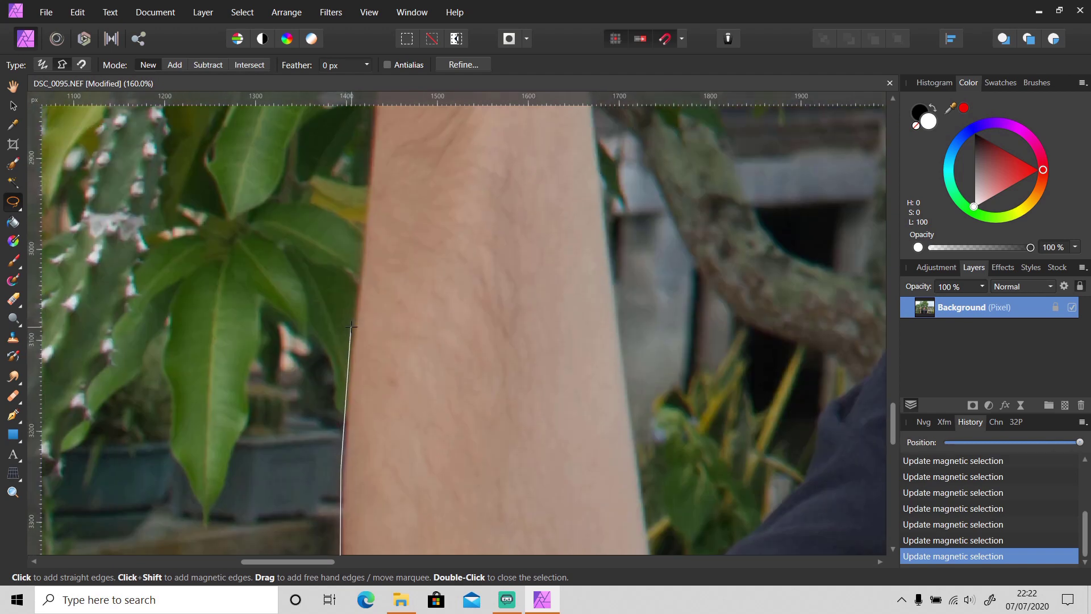
scroll(352, 364, "up", 5)
scroll(361, 386, "up", 5)
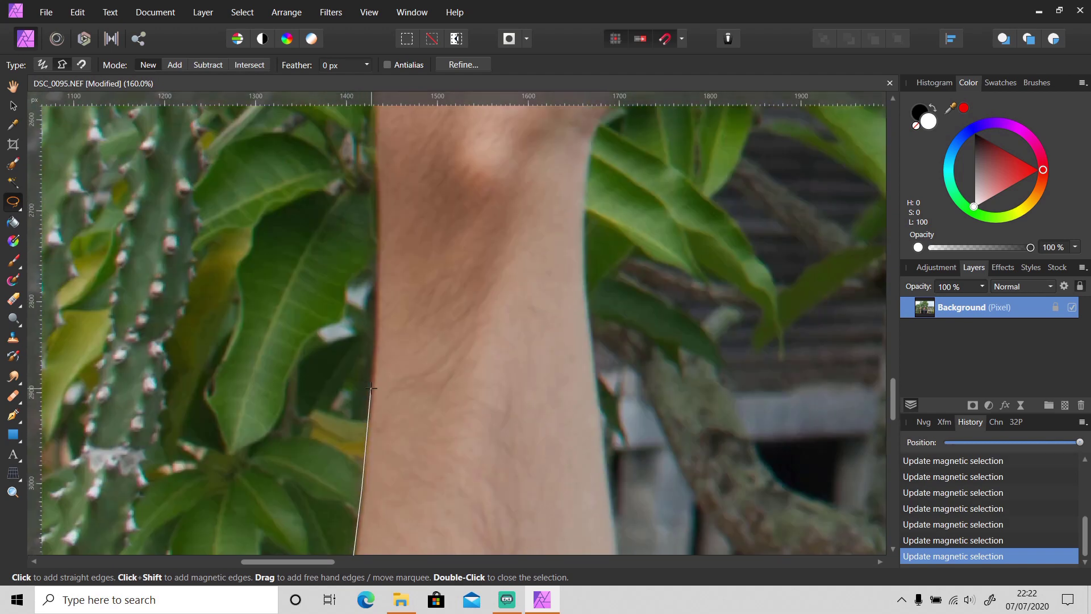
scroll(371, 388, "up", 5)
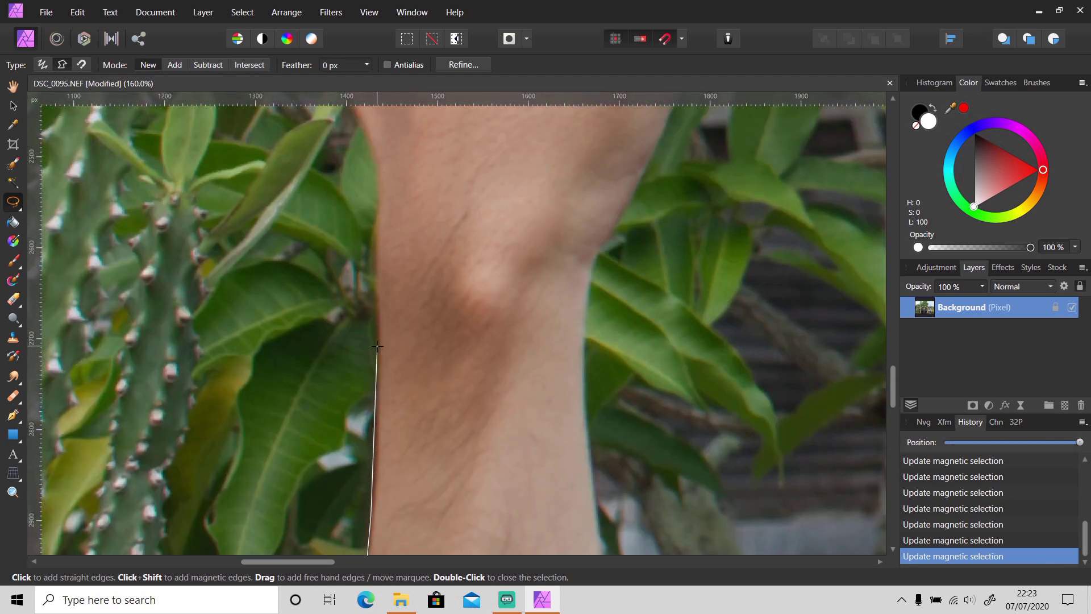
- Trace the outline from the wrist along the outer edge of the hand and around the thumb tip
scroll(377, 346, "up", 4)
scroll(372, 256, "up", 4)
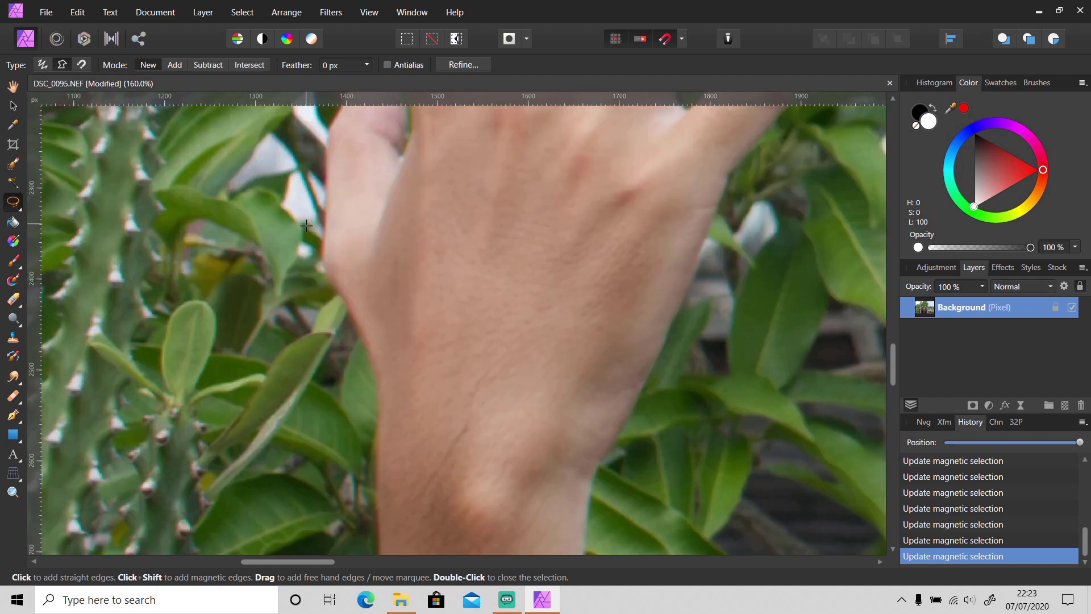
scroll(335, 228, "up", 8)
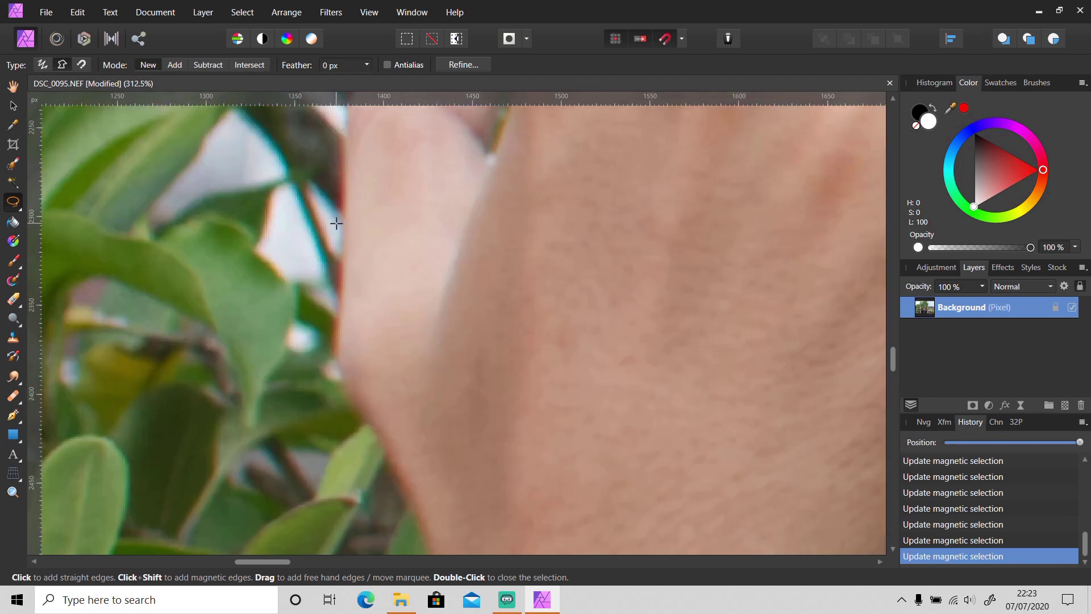
scroll(341, 177, "up", 2)
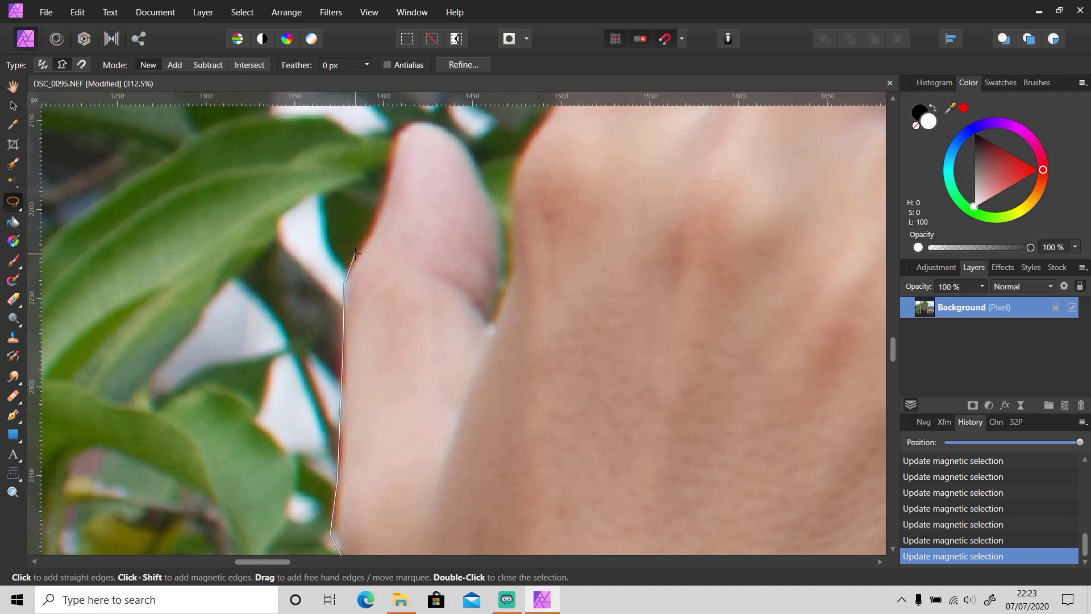
scroll(392, 135, "up", 2)
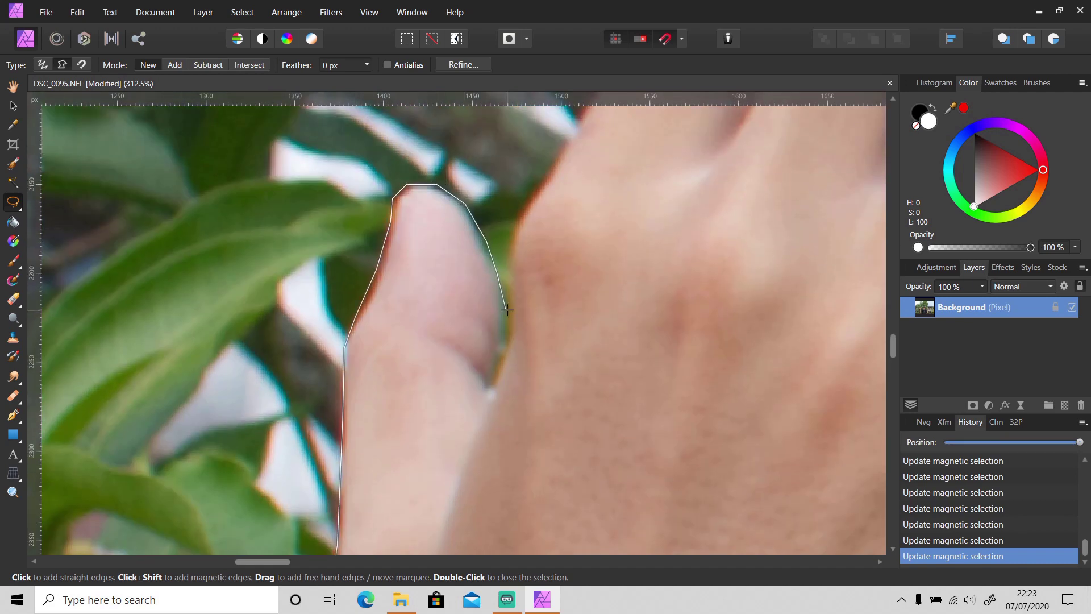
- Trace down the thumb's inner edge into the gap beside the hand and back up to the index knuckle
scroll(504, 295, "up", 3)
left_click(504, 333)
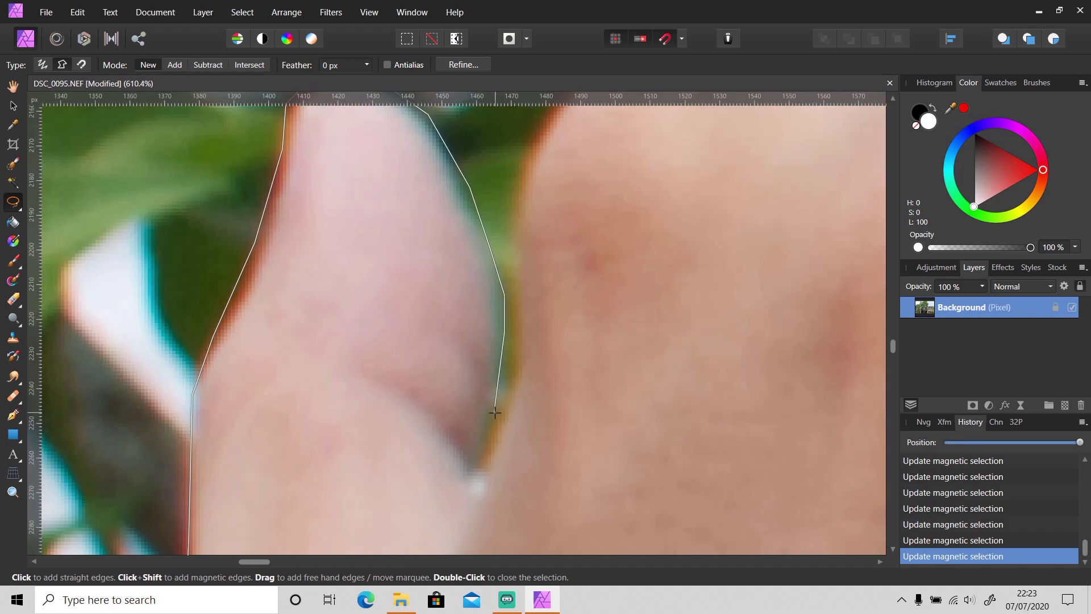
left_click(501, 401)
scroll(512, 279, "up", 2)
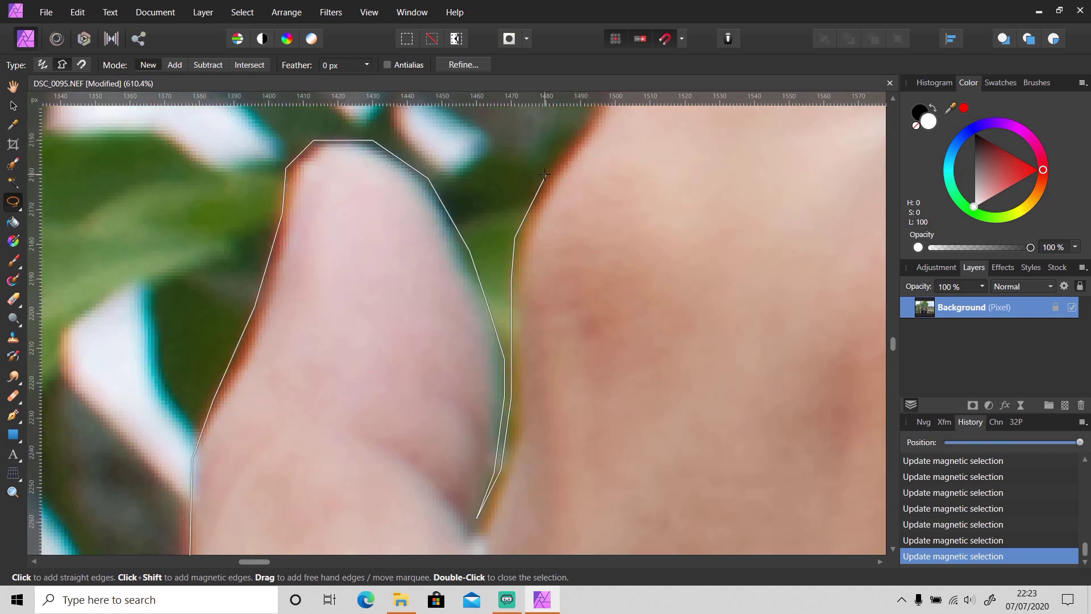
- Trace the outline along the index finger's outer edge and around its tip to where it meets the middle finger
scroll(544, 174, "down", 2)
scroll(604, 202, "up", 4)
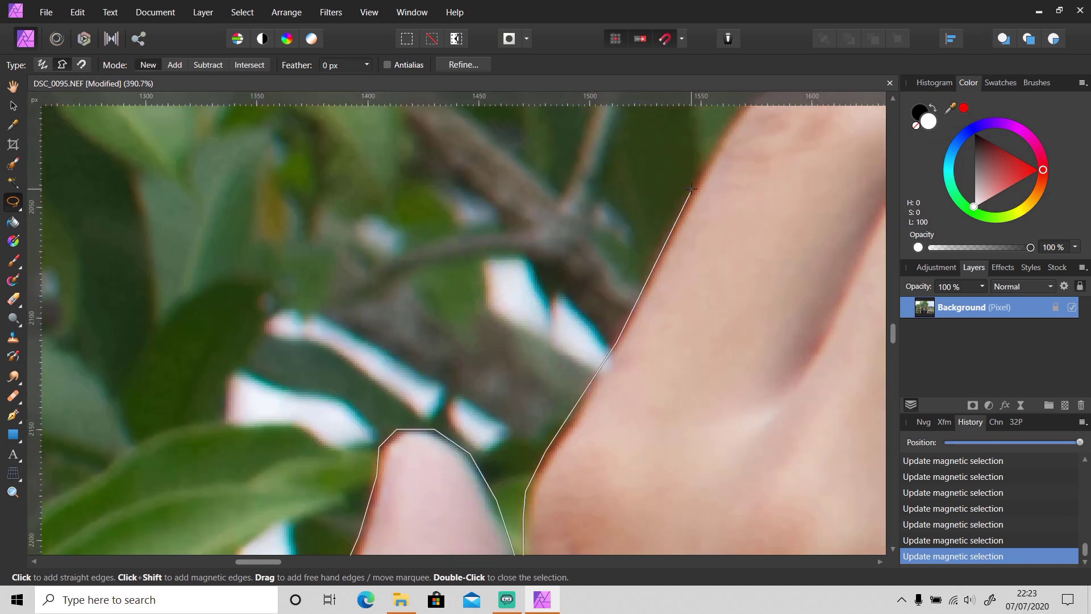
scroll(691, 188, "up", 4)
scroll(630, 338, "right", 10)
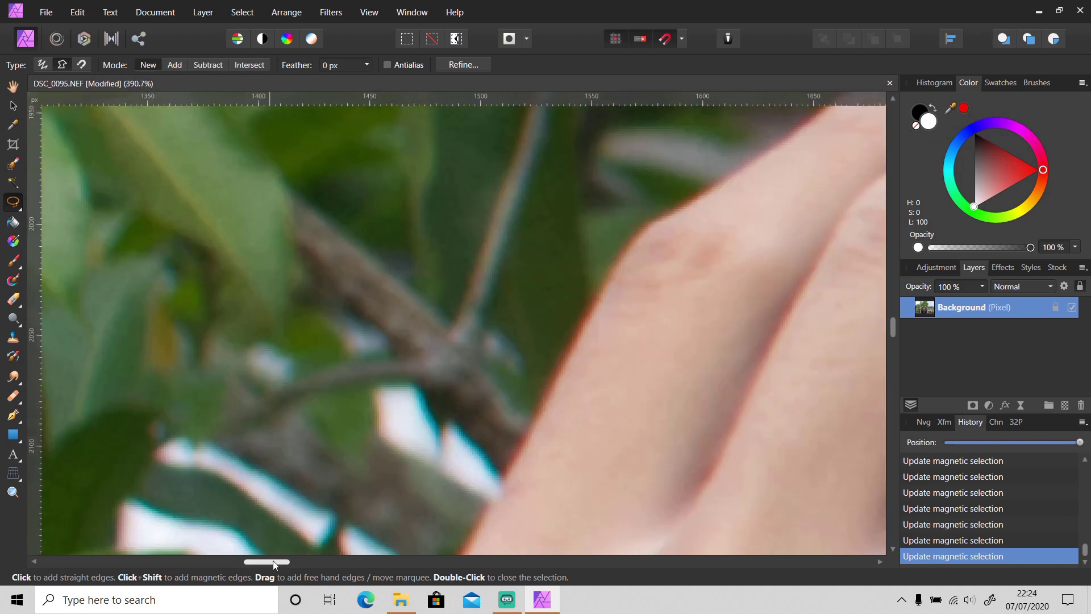
scroll(596, 284, "up", 3)
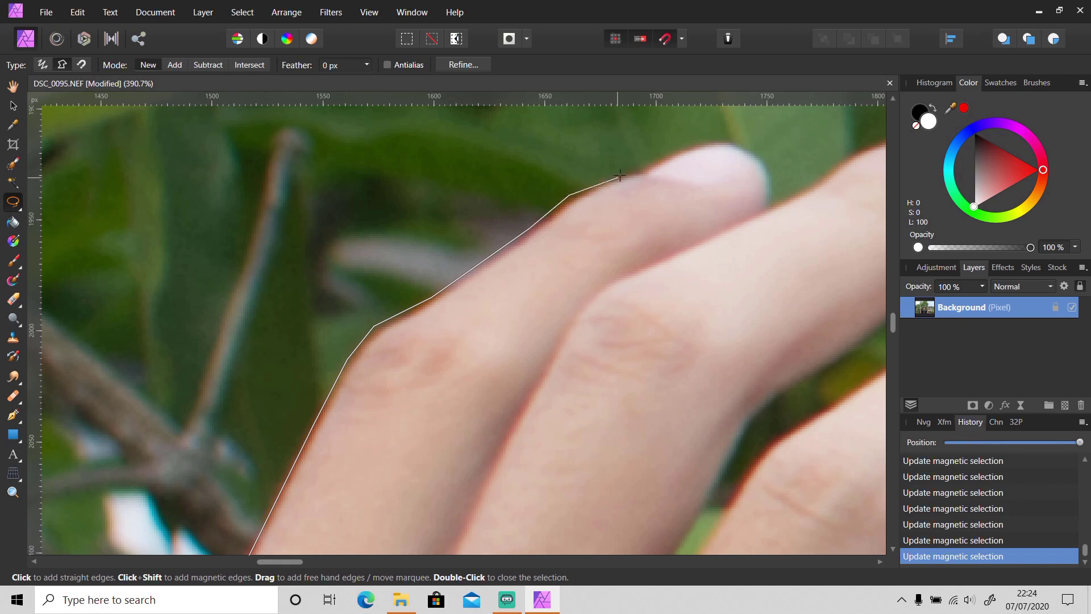
scroll(737, 146, "up", 5)
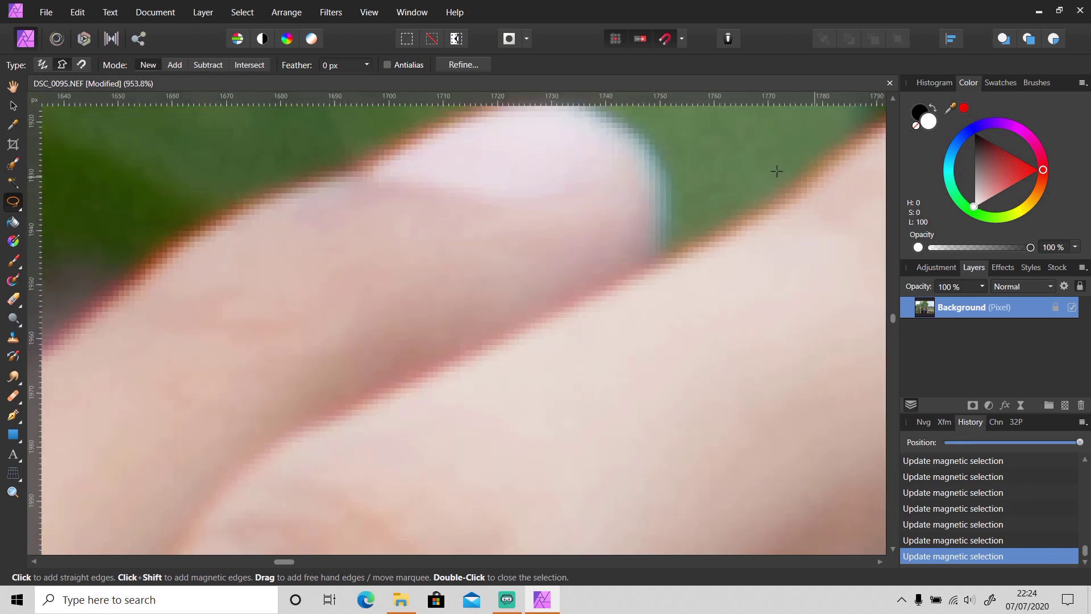
left_click(667, 342)
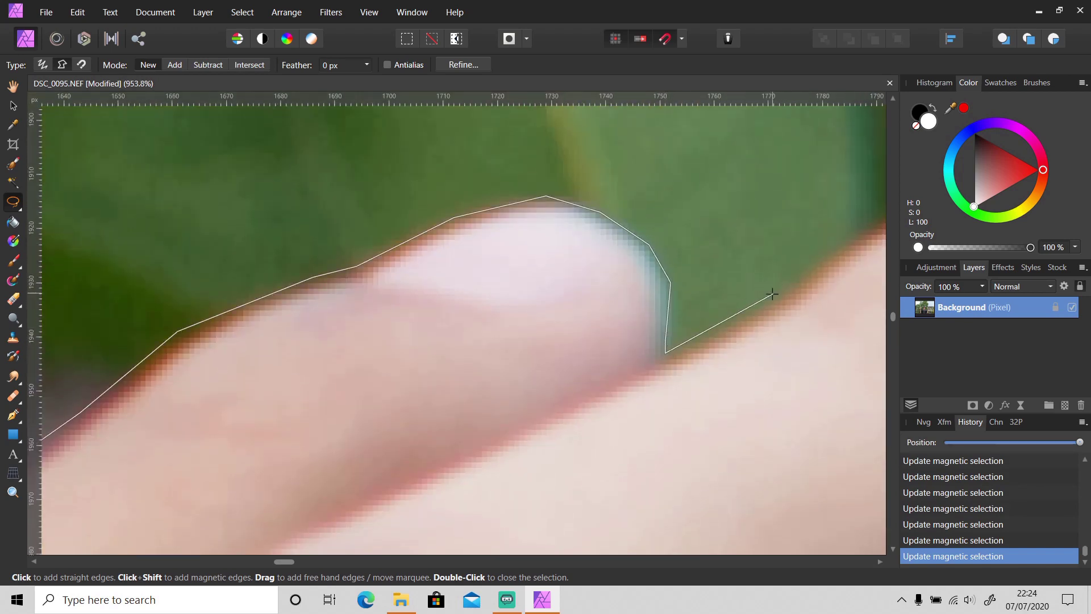
- Trace the outline along the middle finger's upper edge and around its tip
scroll(767, 287, "down", 3)
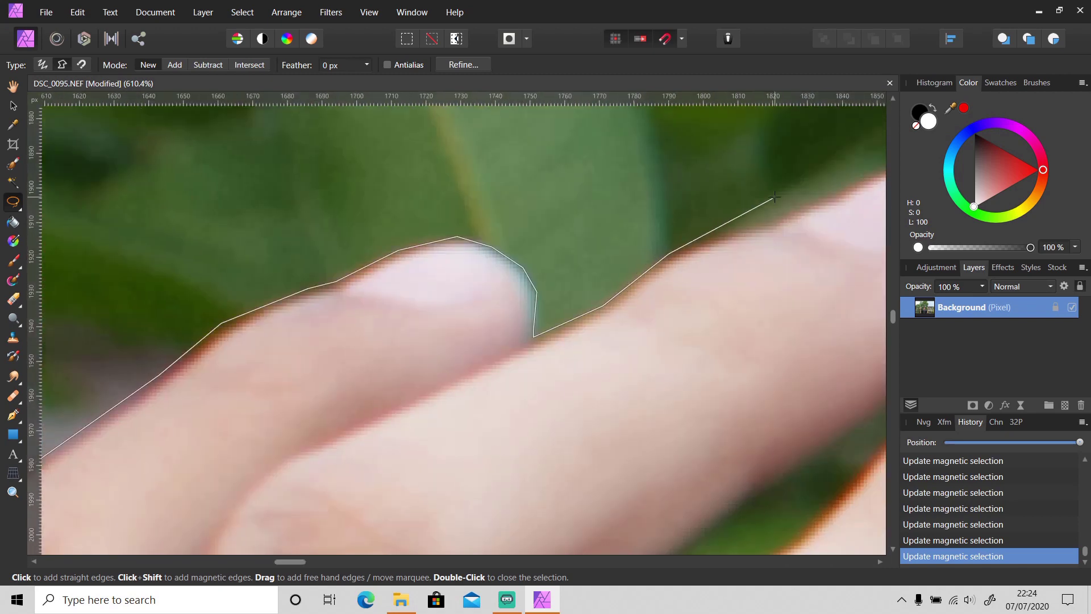
scroll(472, 212, "right", 5)
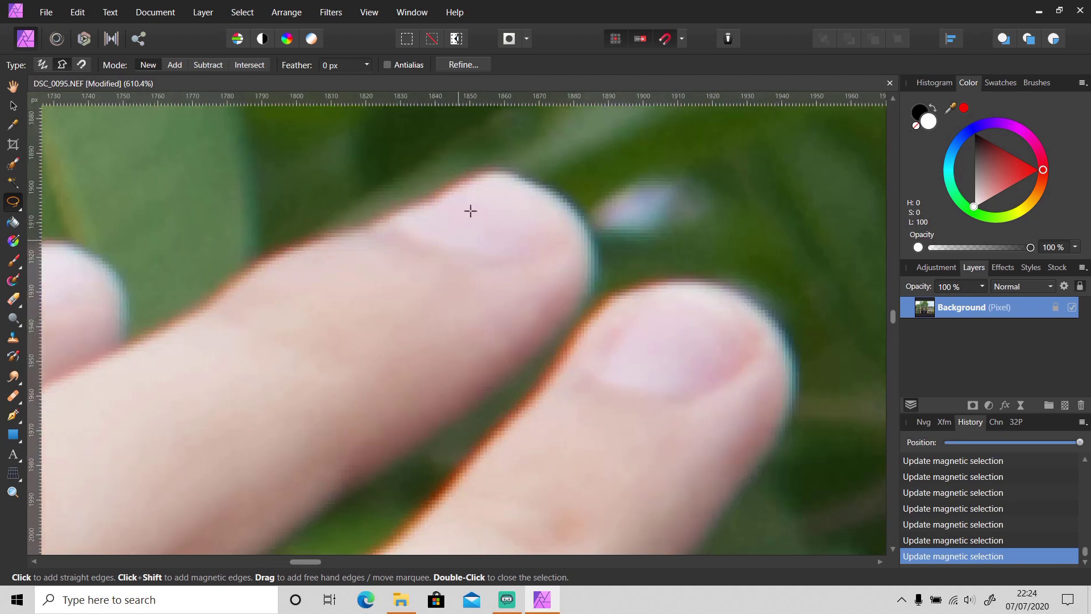
scroll(483, 207, "up", 1)
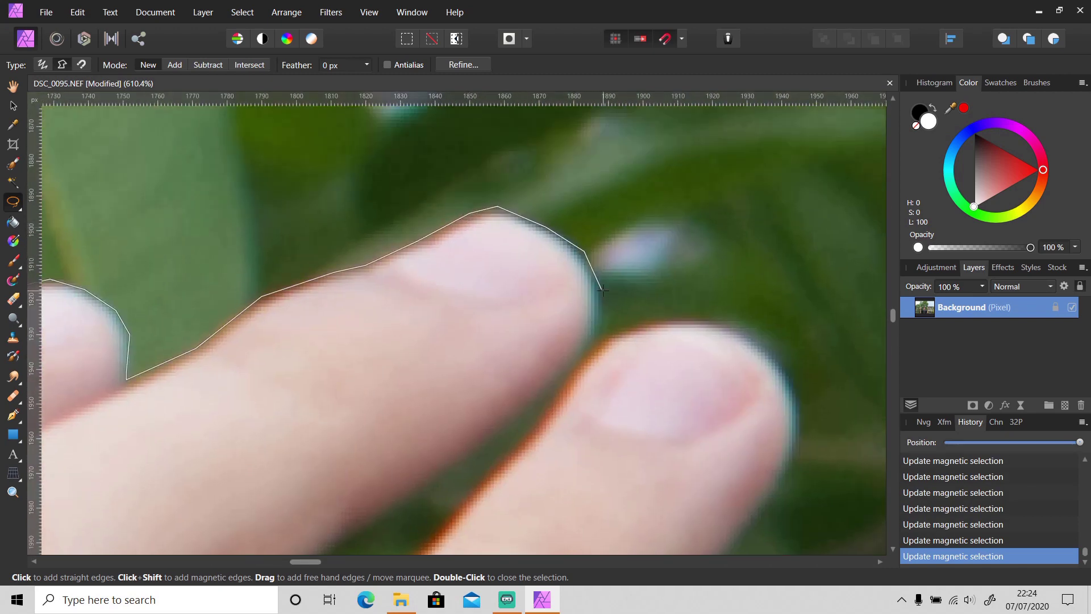
- Trace the middle finger's lower edge down to the base of the gap between the middle and ring fingers
scroll(585, 296, "down", 2)
scroll(537, 315, "down", 3)
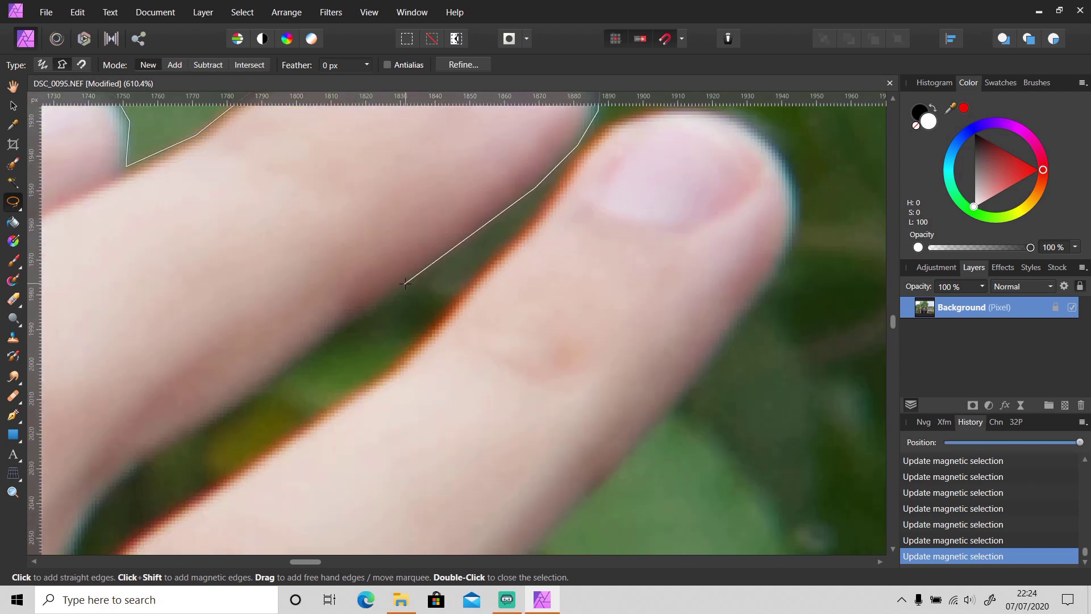
scroll(341, 398, "down", 2)
scroll(320, 408, "left", 3)
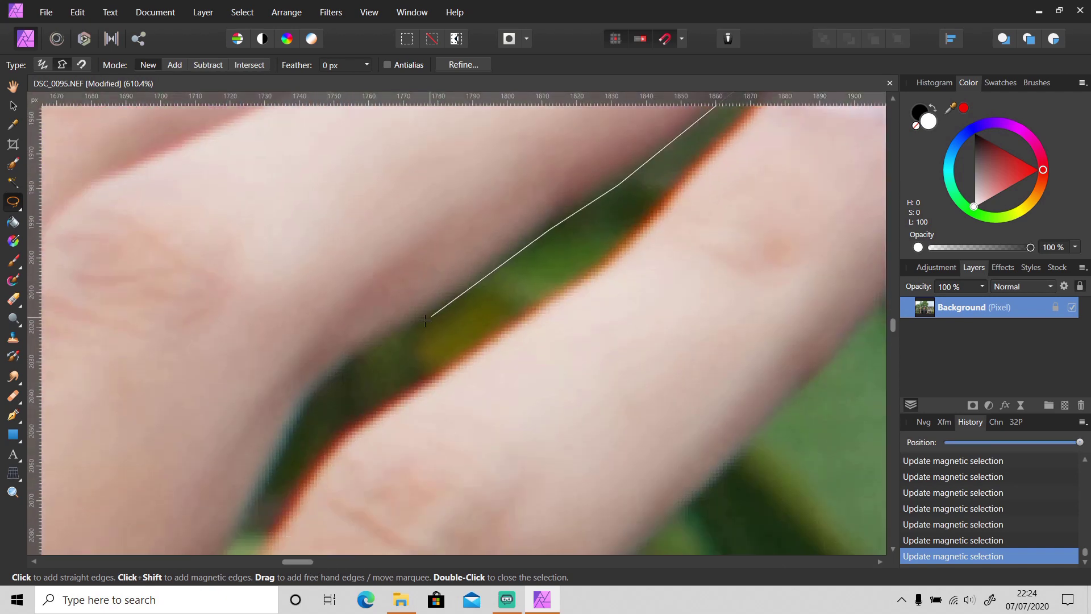
scroll(341, 378, "down", 3)
left_click(305, 276)
scroll(272, 276, "down", 3)
left_click(246, 273)
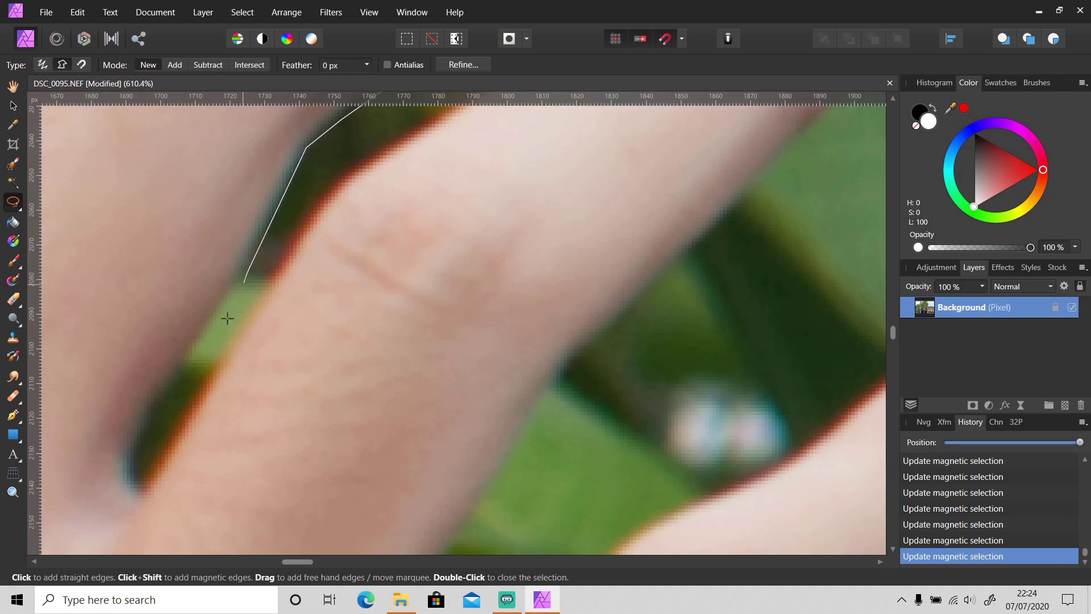
left_click(139, 480)
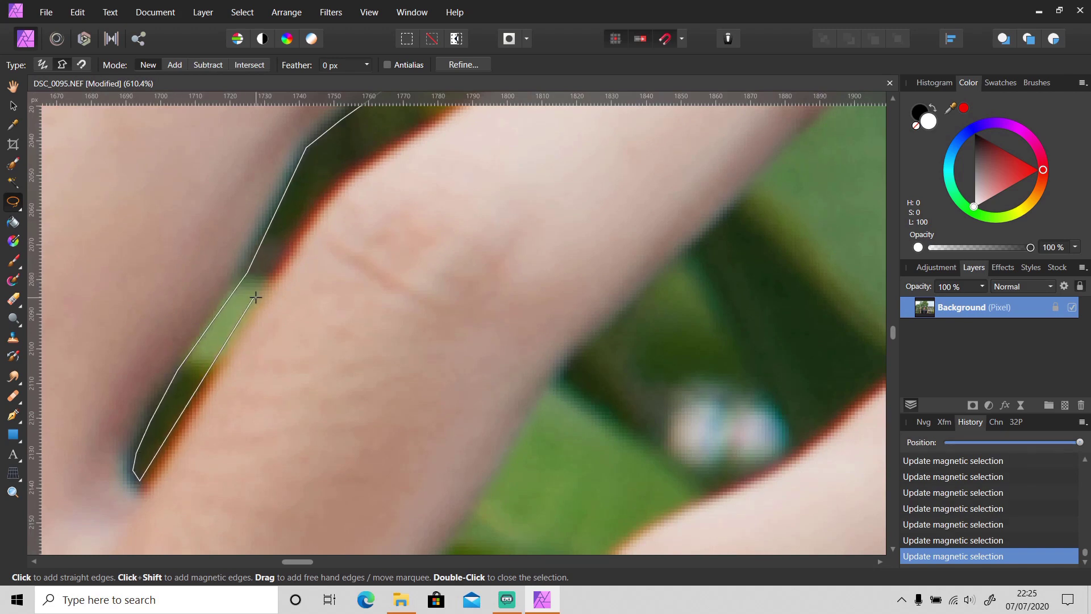
- Trace the outline from the gap's base back up along the ring finger's near edge toward its tip
left_click(321, 192)
scroll(322, 192, "up", 3)
left_click(349, 292)
scroll(556, 162, "up", 3)
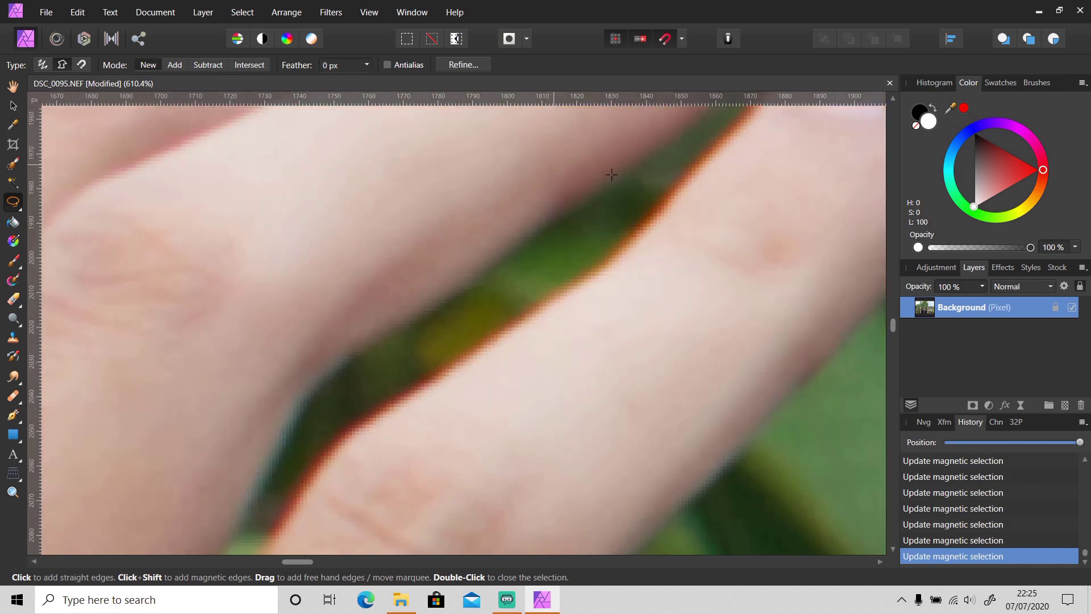
scroll(682, 176, "up", 1)
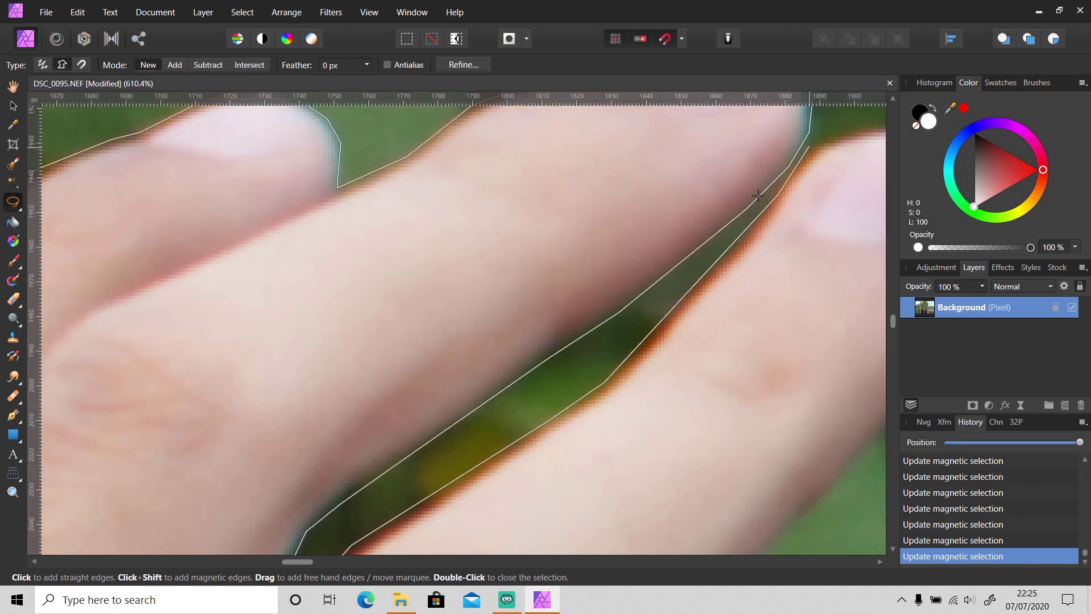
- Trace the outline around the ring finger's tip and down along its outer edge
left_click_drag(304, 563, 324, 564)
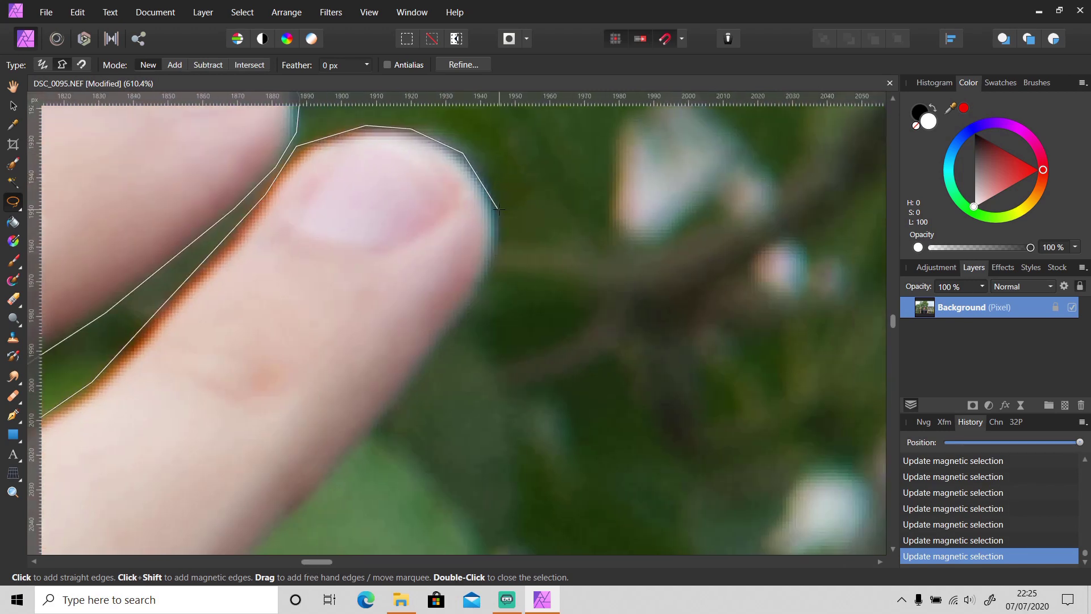
scroll(457, 333, "down", 2)
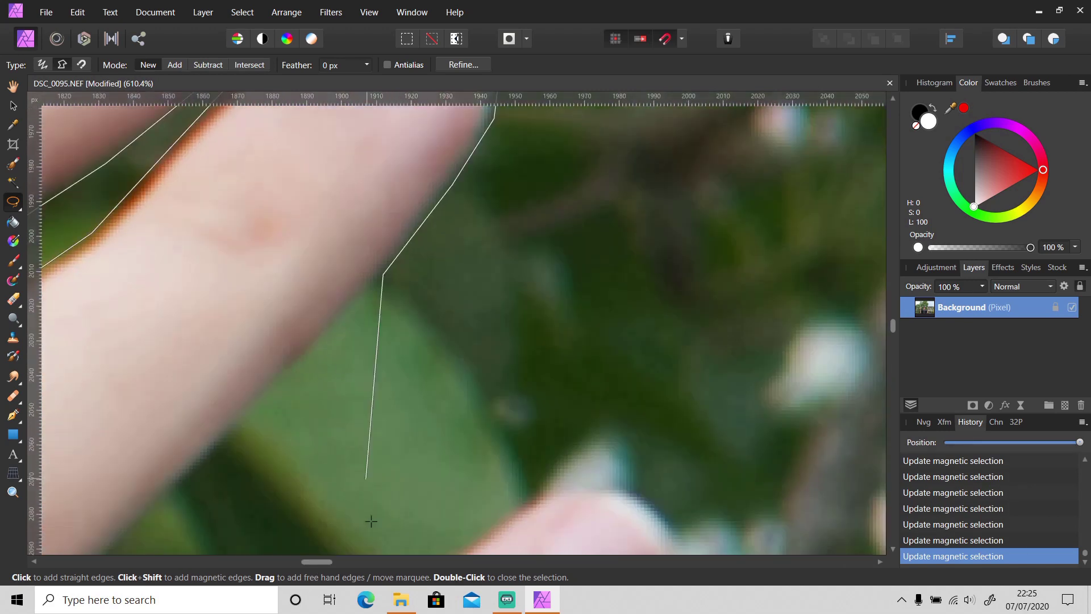
scroll(369, 378, "down", 2)
scroll(243, 312, "down", 1)
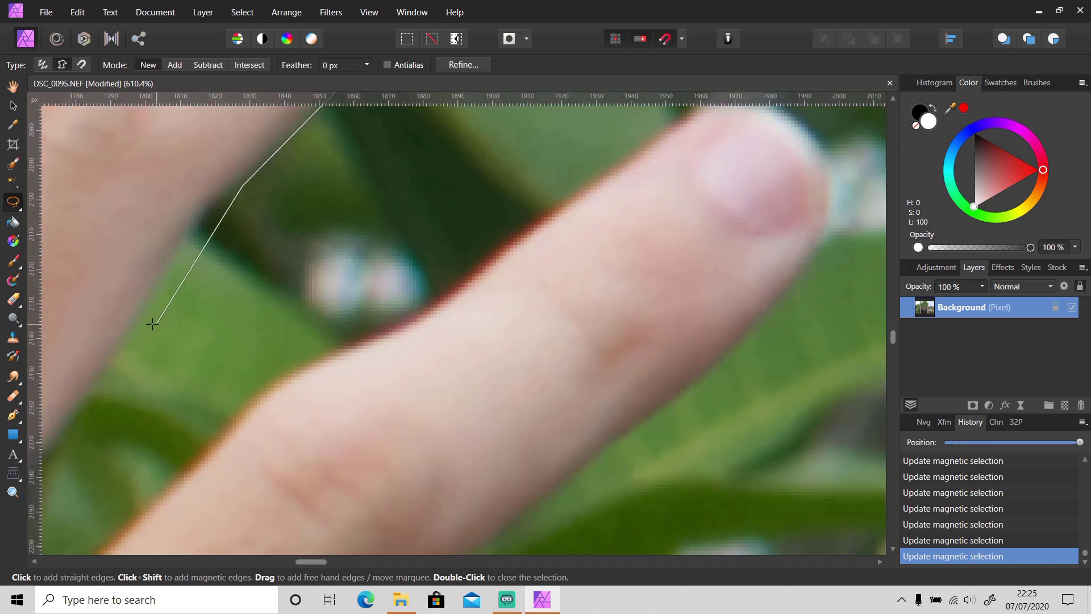
- Trace the ring finger's outer edge down to the base of the gap between the ring and little fingers
left_click(195, 239)
left_click_drag(301, 562, 291, 562)
scroll(292, 520, "down", 1)
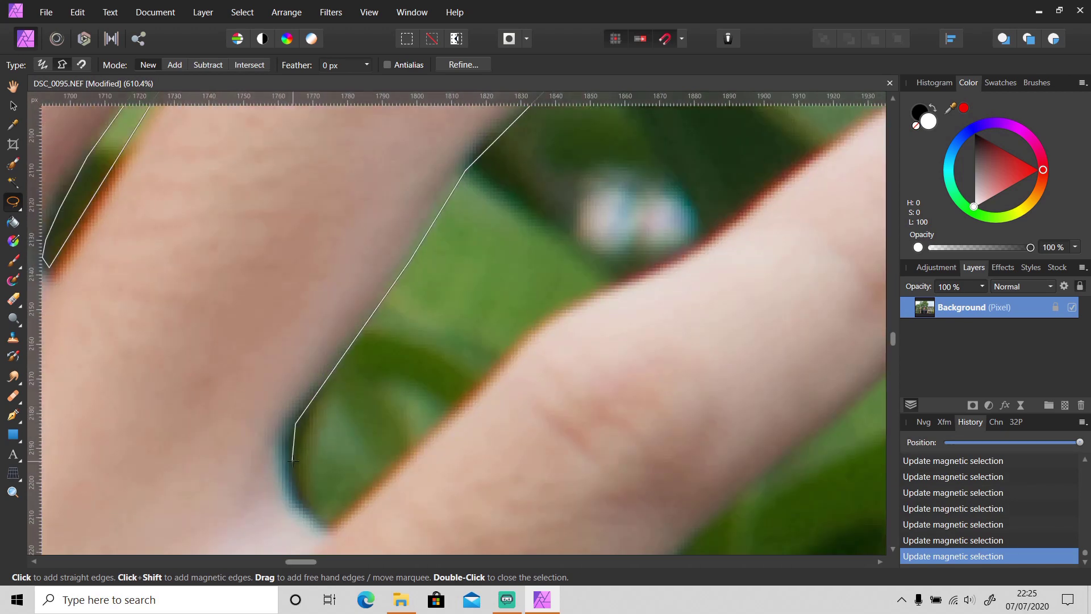
left_click(299, 498)
left_click(327, 523)
- Trace the outline from the gap's base up along the little finger's upper edge to its tip
left_click(549, 312)
left_click(689, 248)
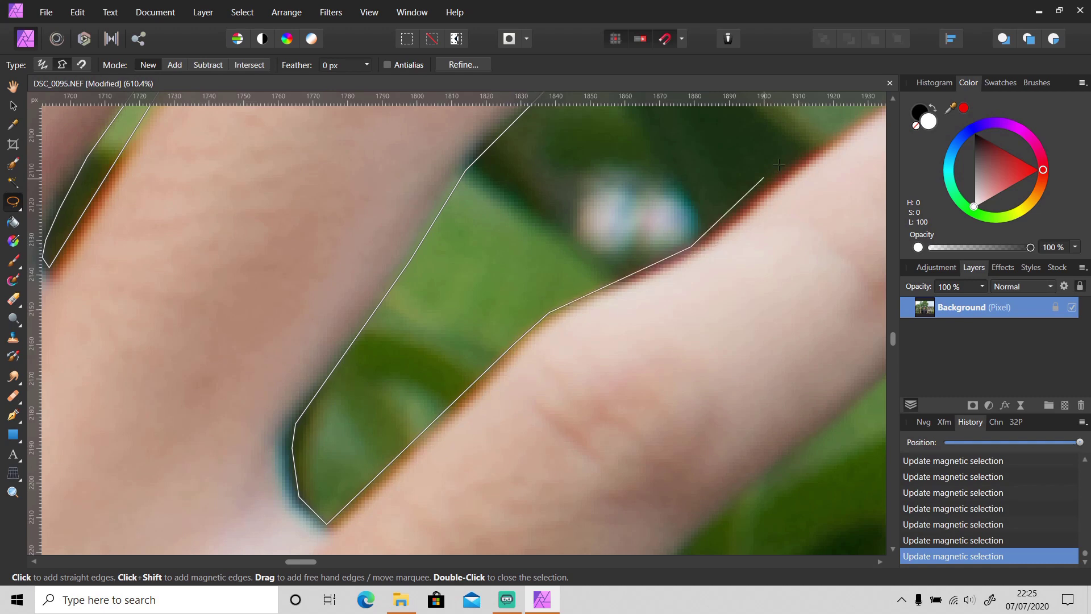
left_click(843, 126)
scroll(511, 443, "right", 5)
scroll(512, 443, "up", 2)
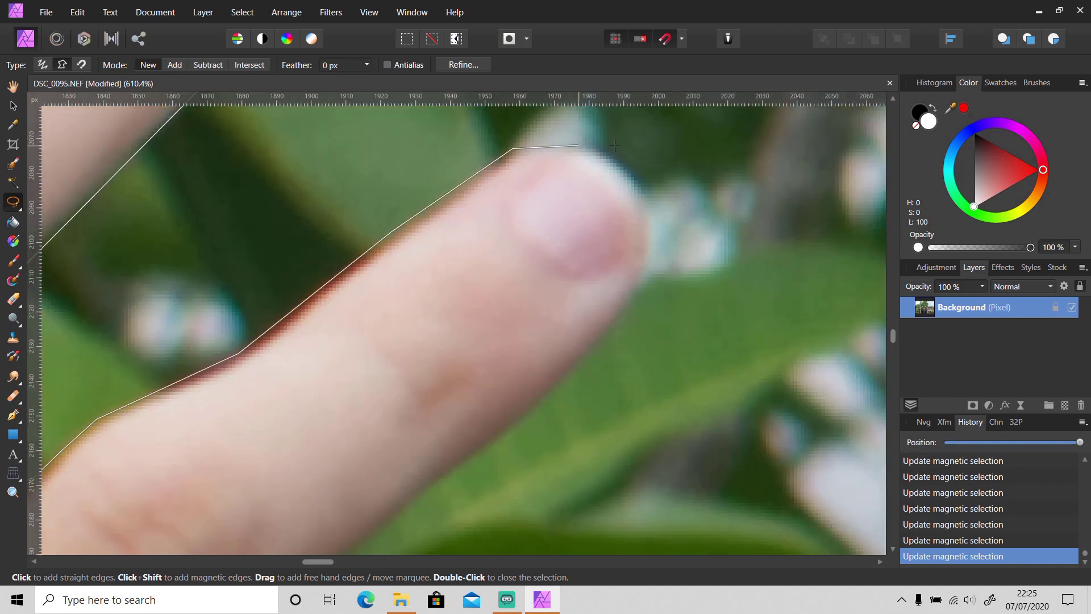
- Trace around the little finger's tip and back along its lower edge to the side of the hand
left_click(654, 210)
scroll(633, 300, "down", 5)
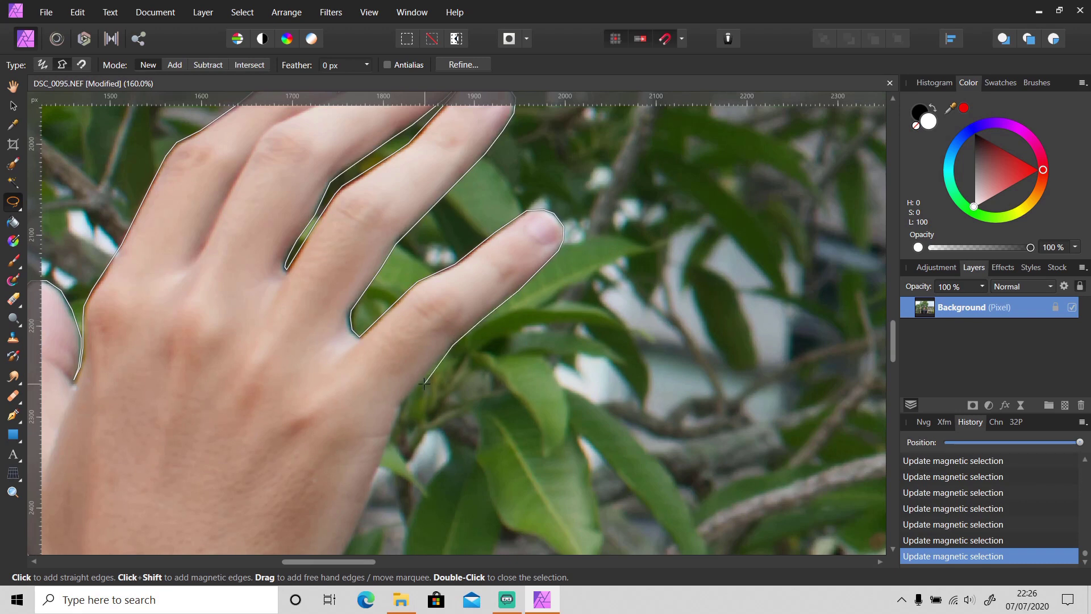
left_click(404, 402)
- Trace the outline down the outer side of the hand to the wrist
scroll(404, 402, "down", 4)
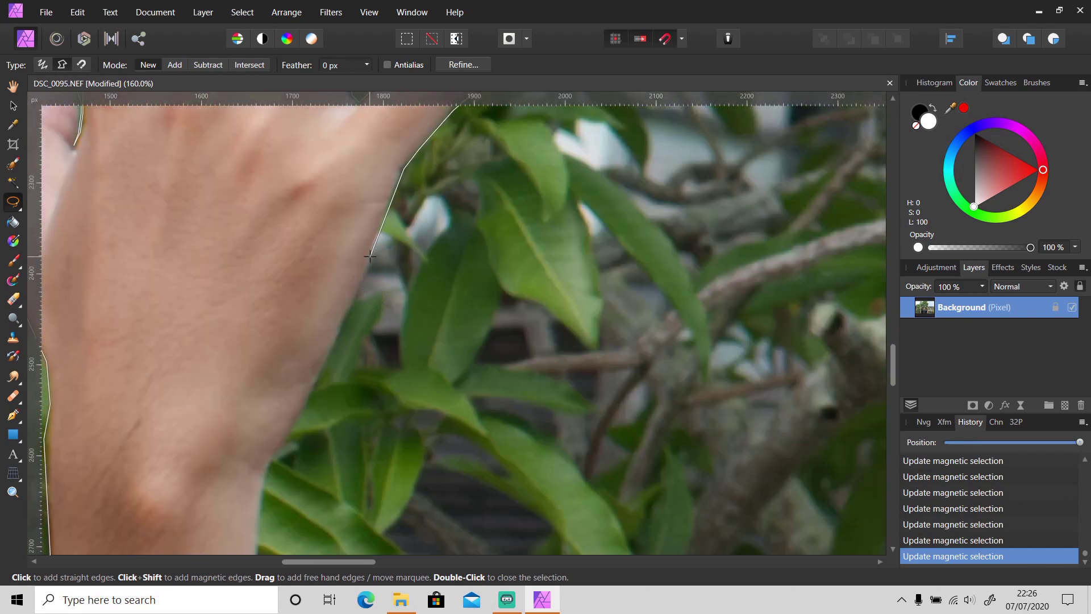
left_click(315, 392)
scroll(316, 511, "down", 3)
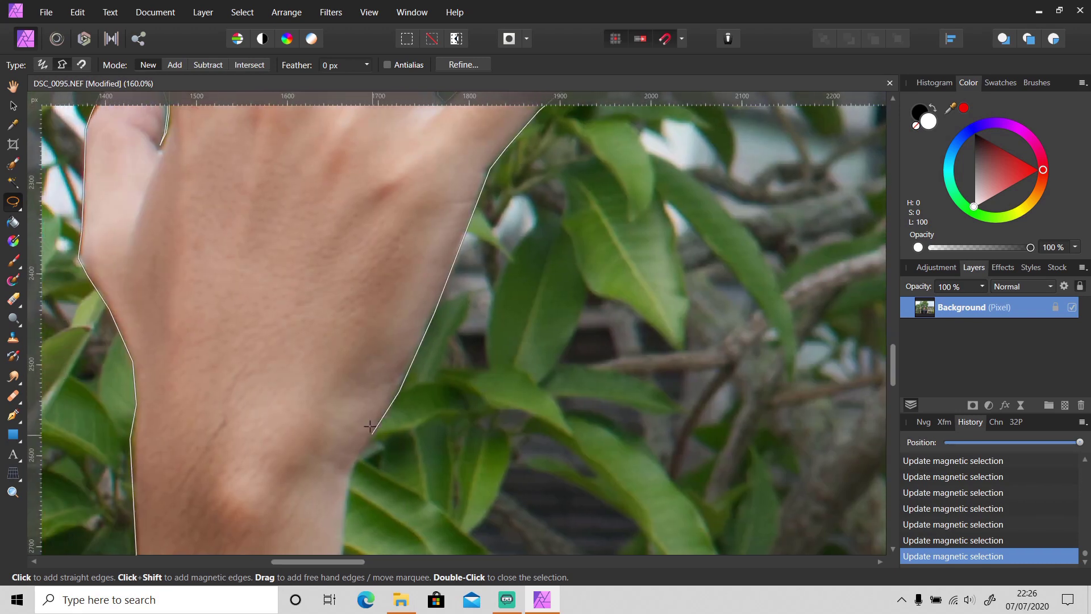
scroll(370, 301, "left", 2)
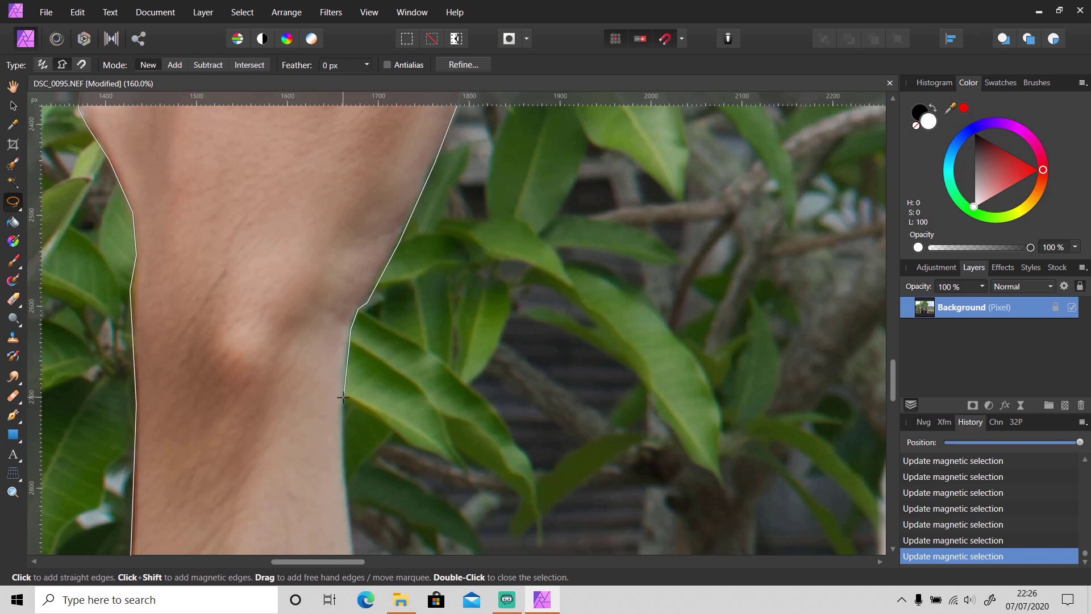
- Trace the forearm's inner edge from the wrist down to where it meets the T-shirt sleeve
left_click(343, 396)
scroll(343, 397, "down", 3)
left_click(346, 271)
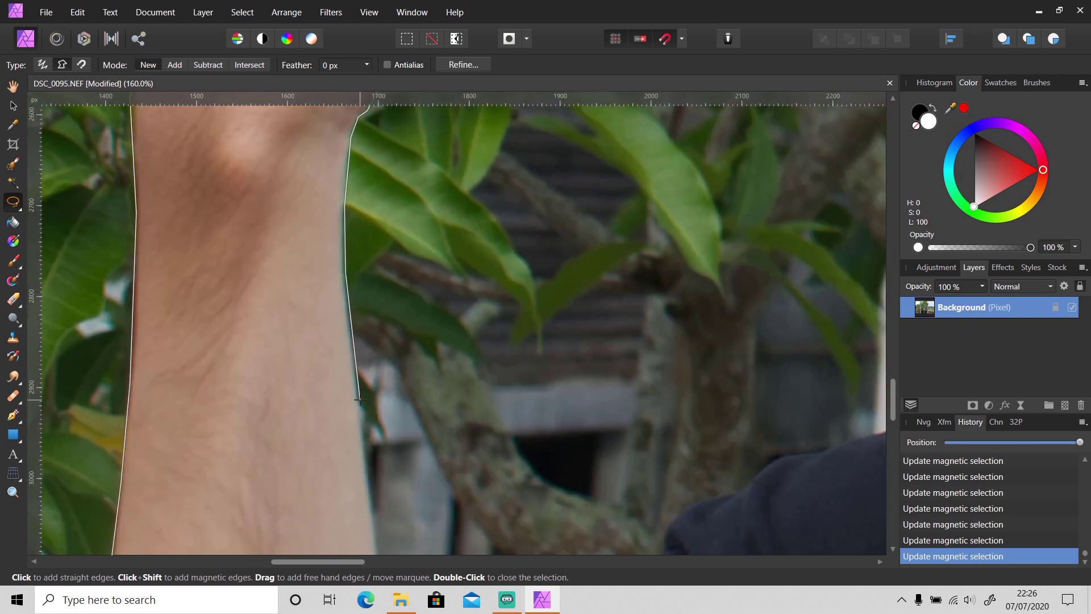
left_click(359, 401)
scroll(359, 401, "down", 2)
left_click(385, 424)
scroll(386, 424, "down", 2)
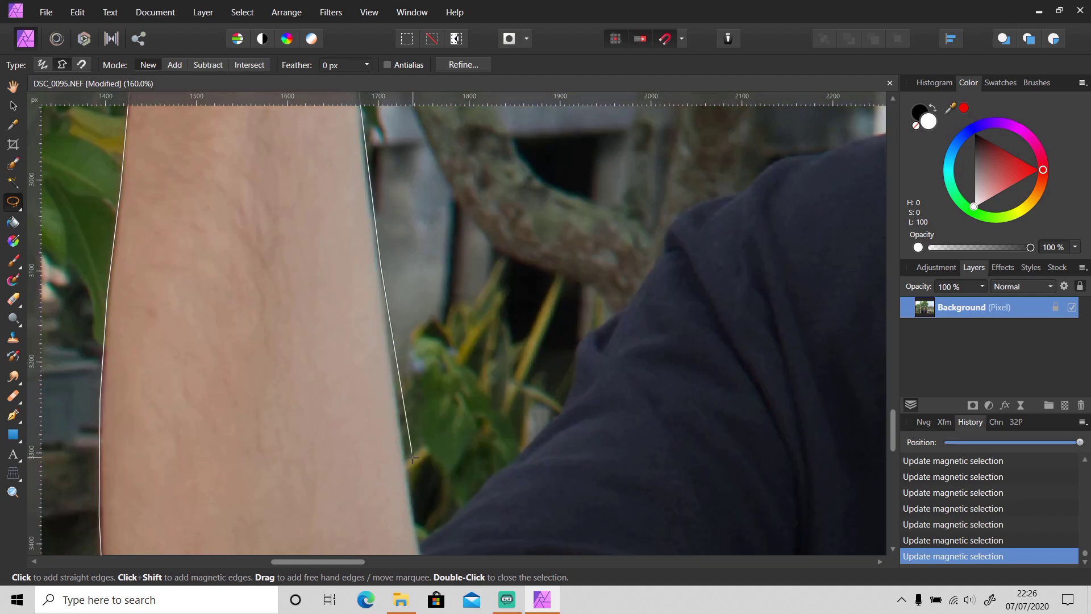
left_click(407, 467)
scroll(407, 467, "down", 2)
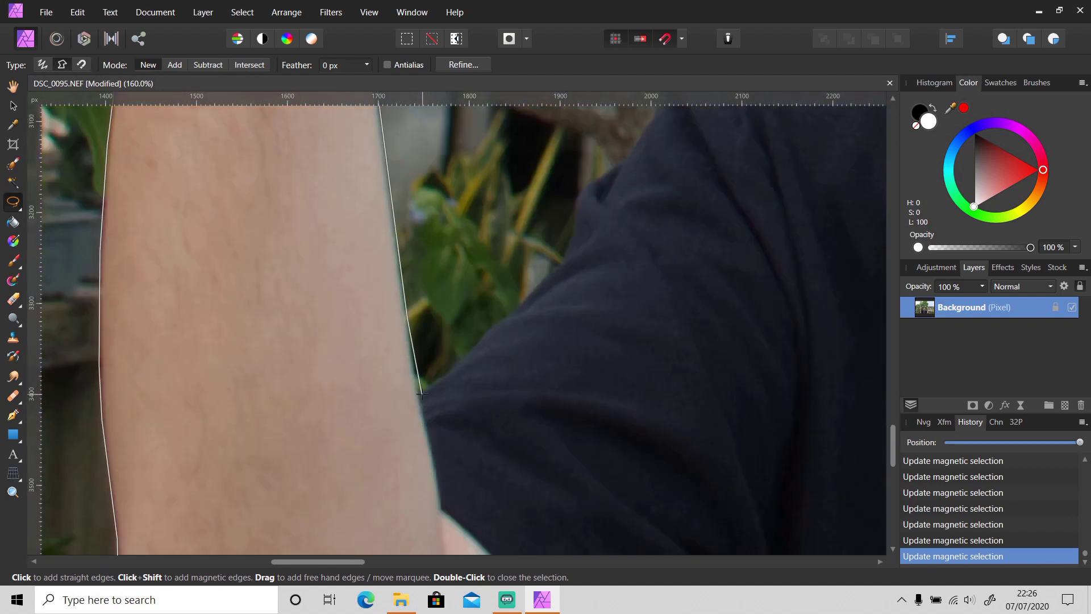
- Trace the arm's boundary along the sleeve hem and close the selection at its starting point
left_click(442, 513)
scroll(442, 513, "down", 2)
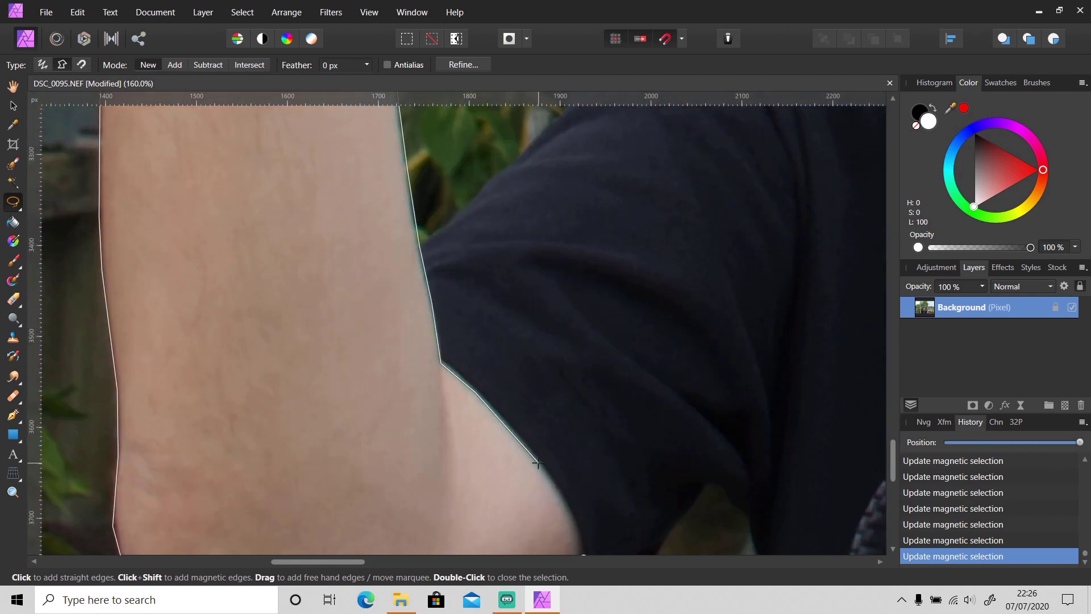
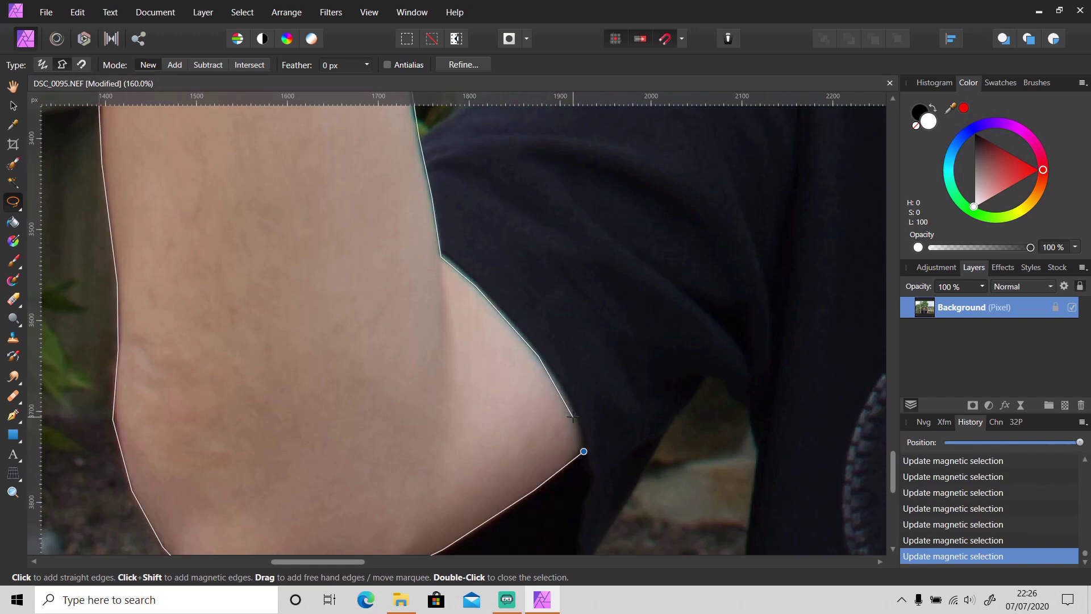
double_click(580, 449)
- Duplicate the selected arm onto its own layer and deselect it
scroll(602, 421, "down", 5)
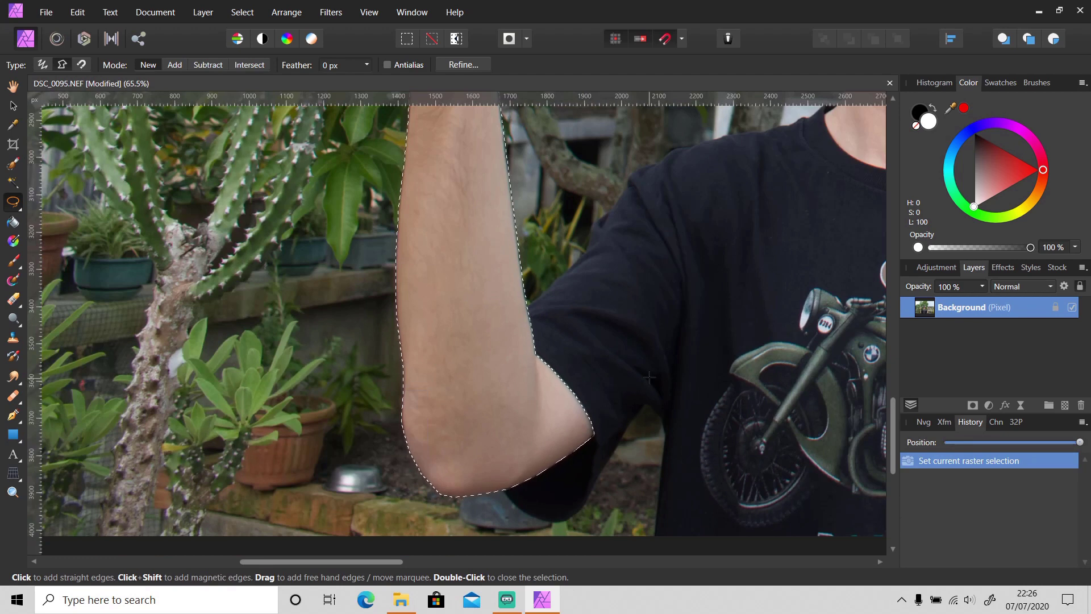
scroll(708, 351, "down", 3)
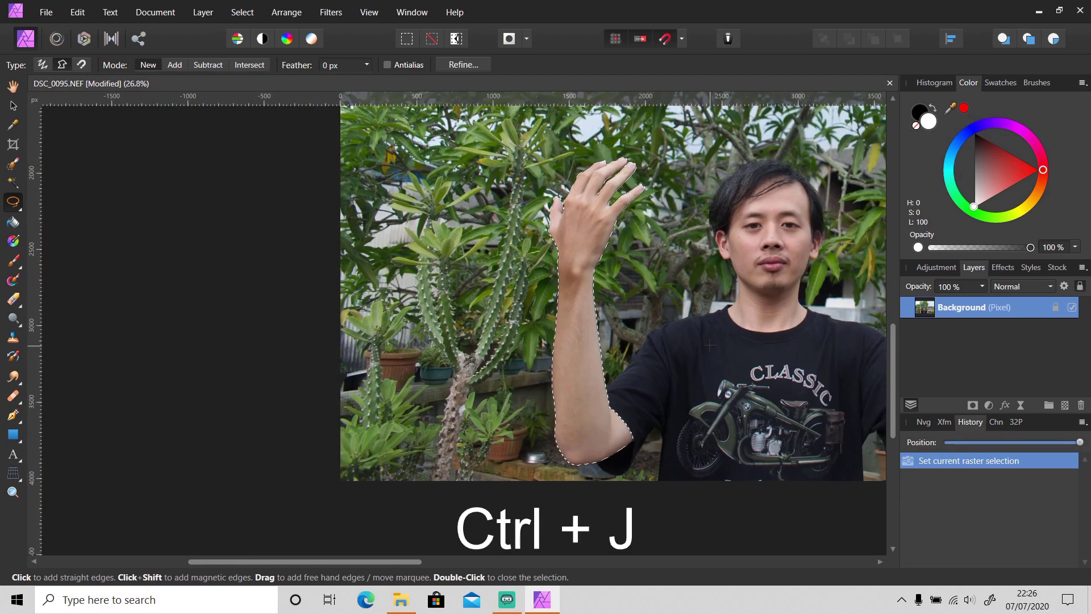
key("ctrl+j")
key("ctrl+d")
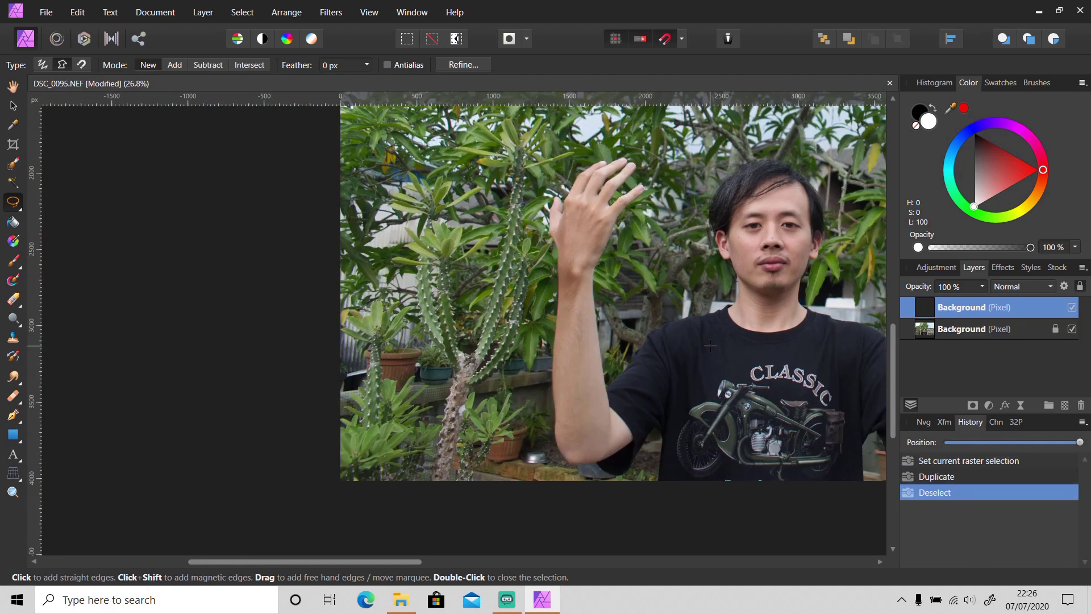
- Activate the original Background layer and start outlining the man's other arm from the sleeve hem along the upper arm's underside
left_click_drag(422, 562, 603, 562)
left_click(960, 333)
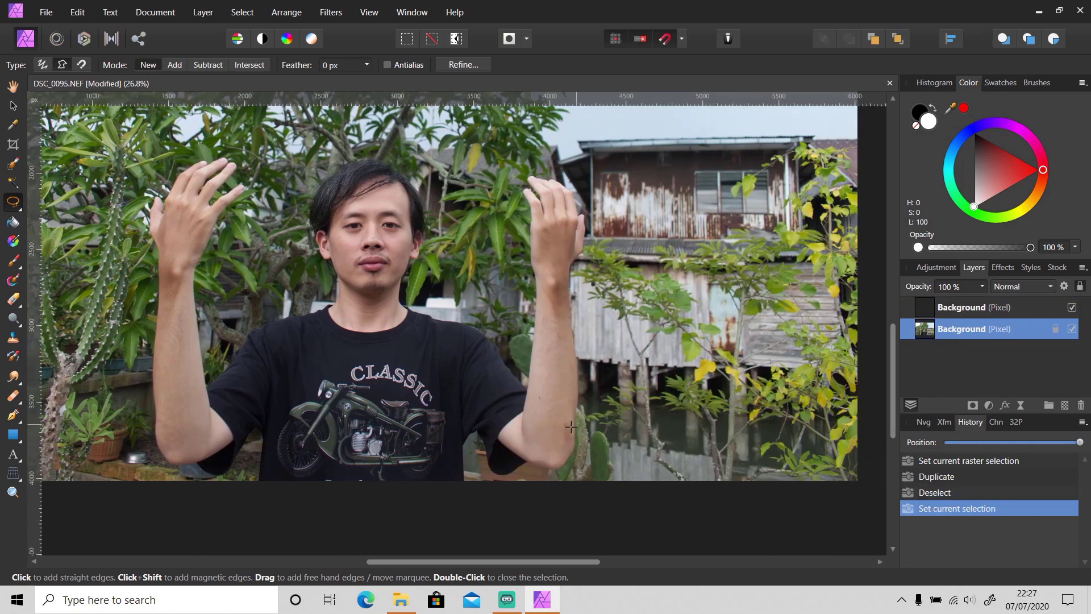
scroll(537, 458, "up", 5)
scroll(397, 450, "down", 3)
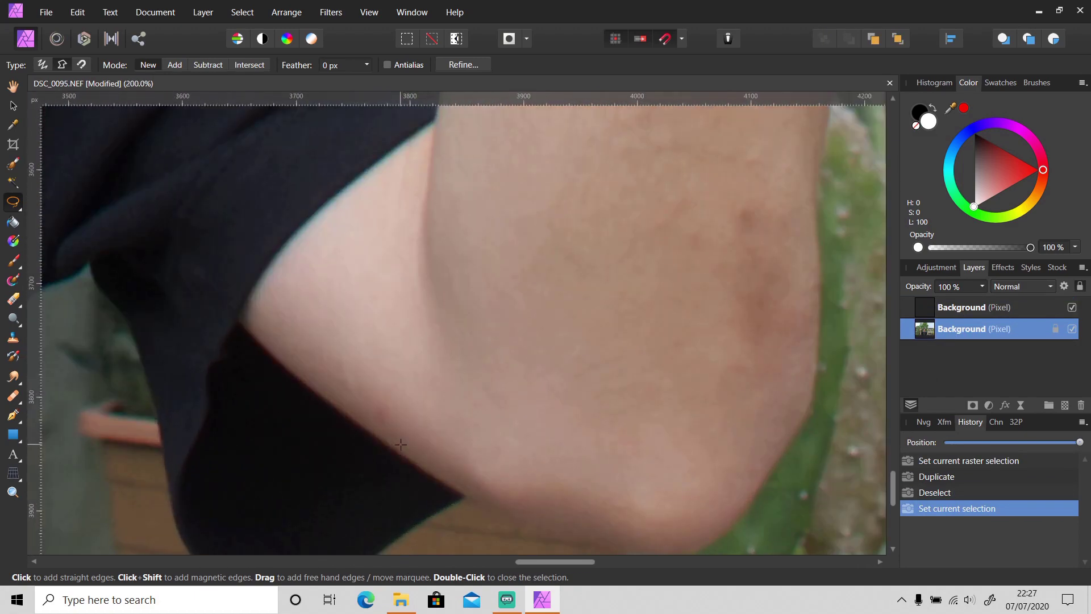
scroll(357, 430, "up", 2)
scroll(357, 431, "up", 1)
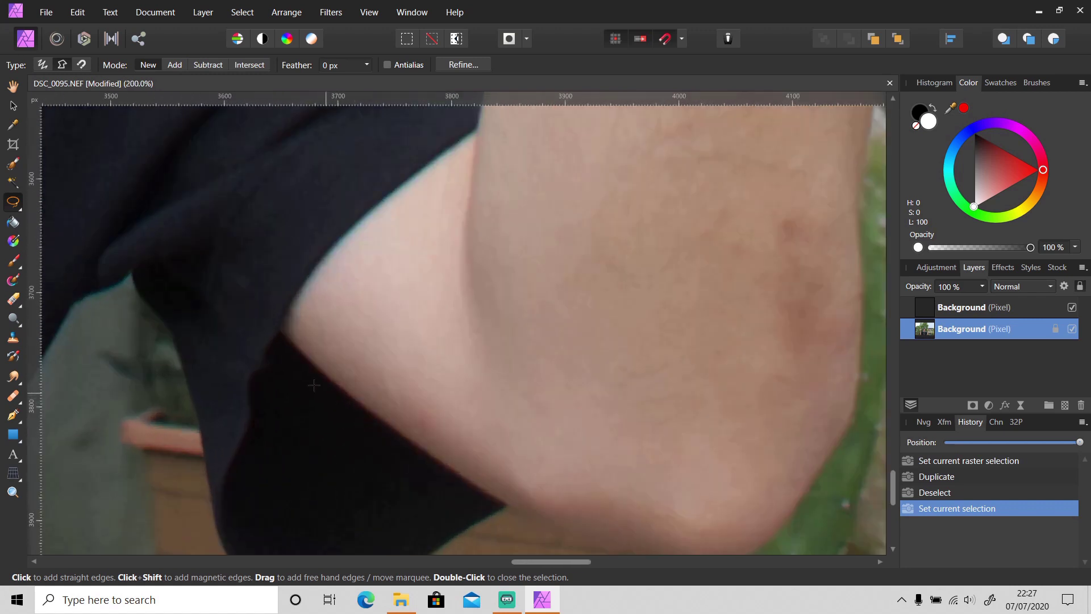
left_click(279, 333)
left_click(354, 405)
left_click(467, 483)
- Trace the outline along the rest of the upper arm's underside and around the elbow
scroll(467, 483, "down", 2)
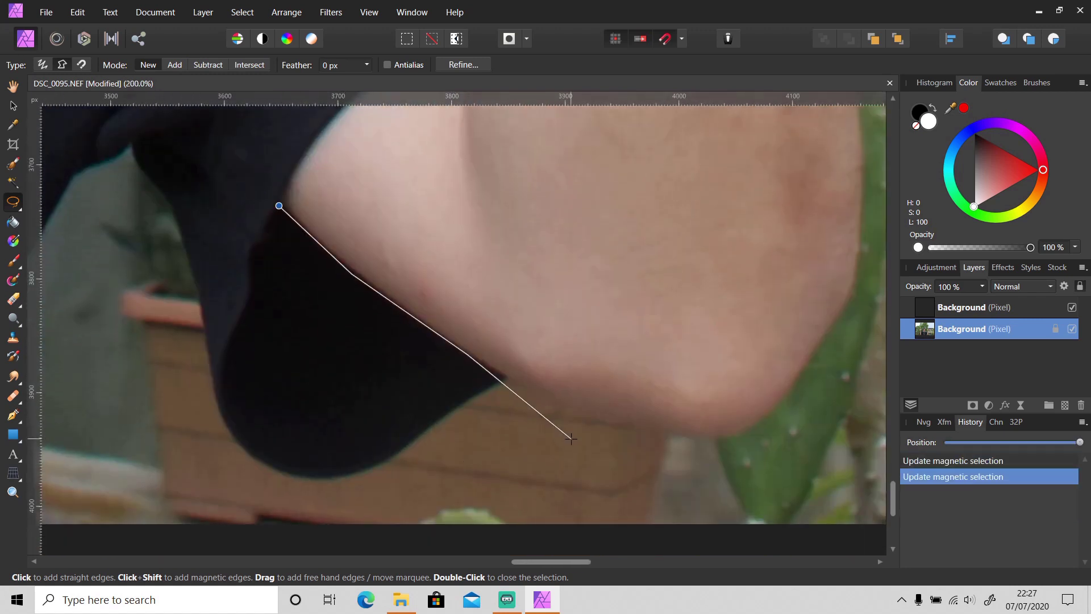
left_click(528, 390)
left_click(642, 432)
left_click(734, 438)
left_click(798, 384)
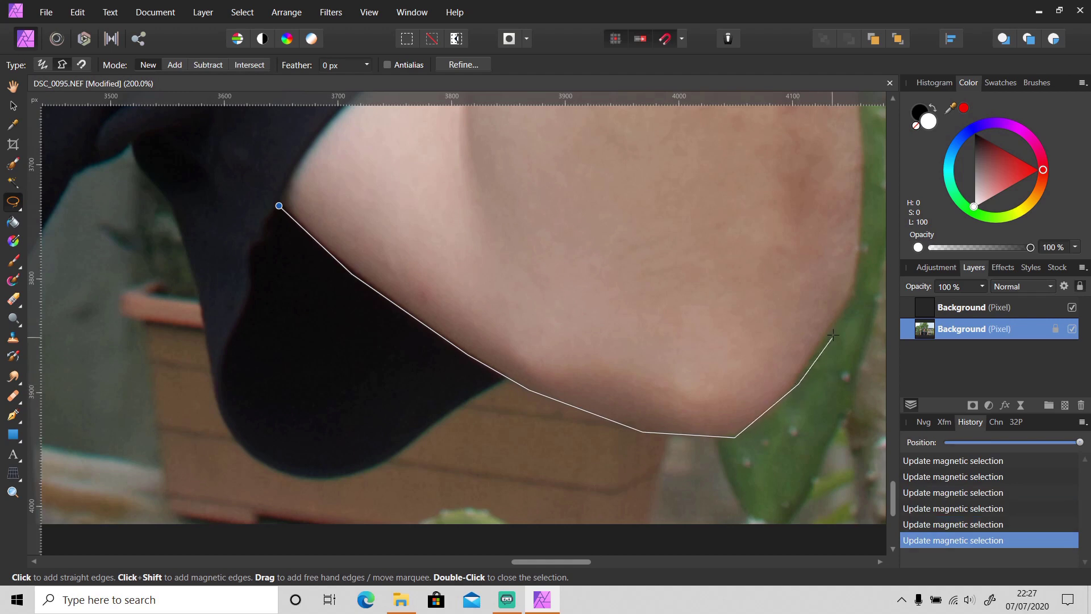
left_click(855, 284)
- Trace the forearm's outer edge from the elbow up to the wrist
scroll(855, 284, "up", 2)
left_click(864, 307)
left_click_drag(566, 560, 606, 560)
scroll(477, 341, "up", 2)
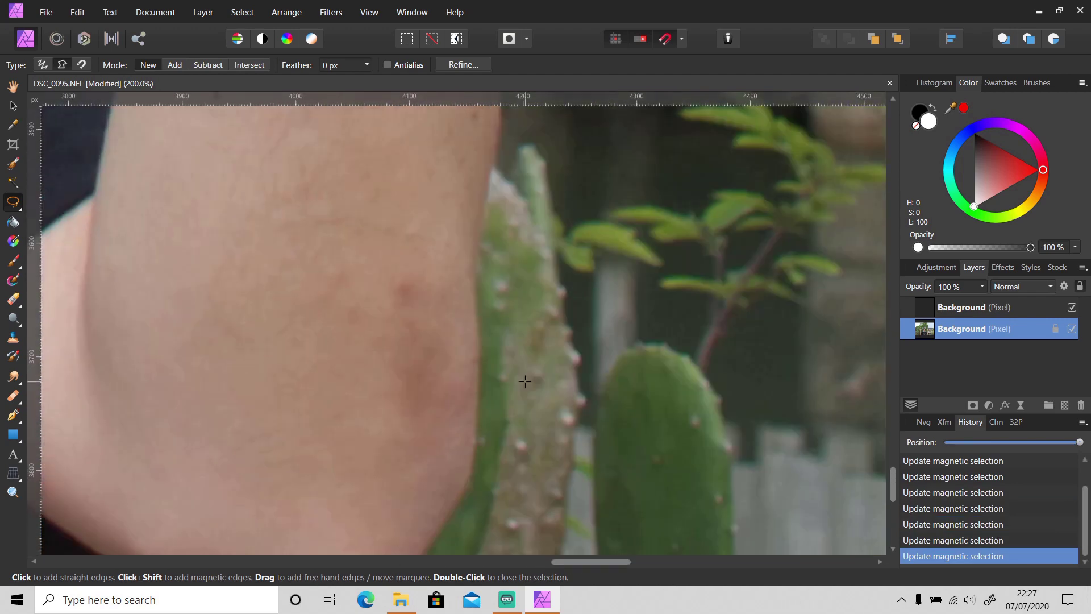
scroll(479, 341, "up", 2)
left_click(504, 335)
scroll(500, 341, "up", 2)
scroll(488, 300, "up", 5)
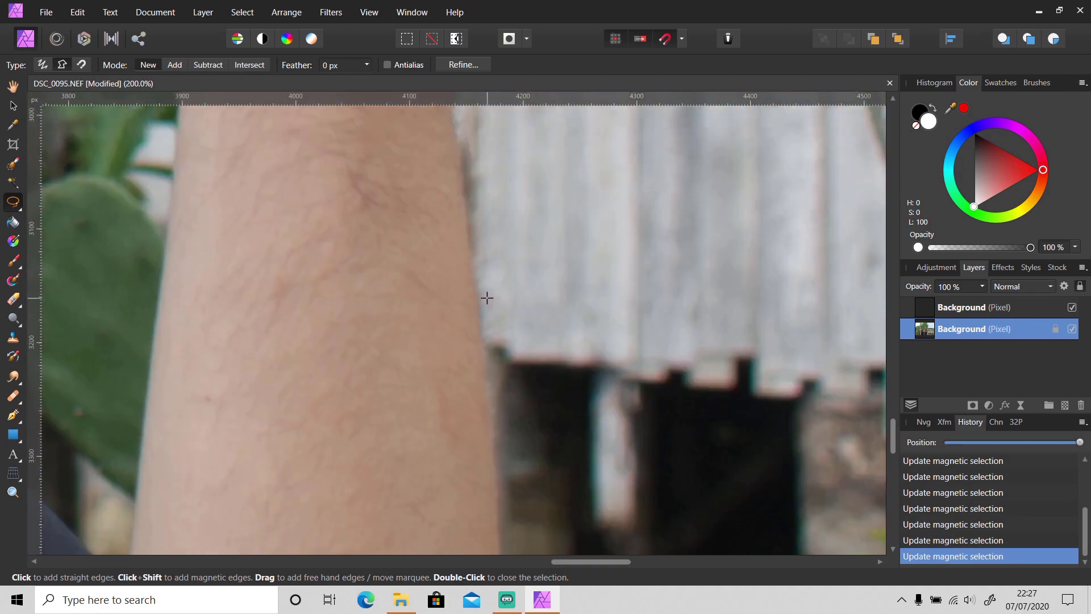
scroll(462, 304, "up", 2)
scroll(447, 299, "up", 6)
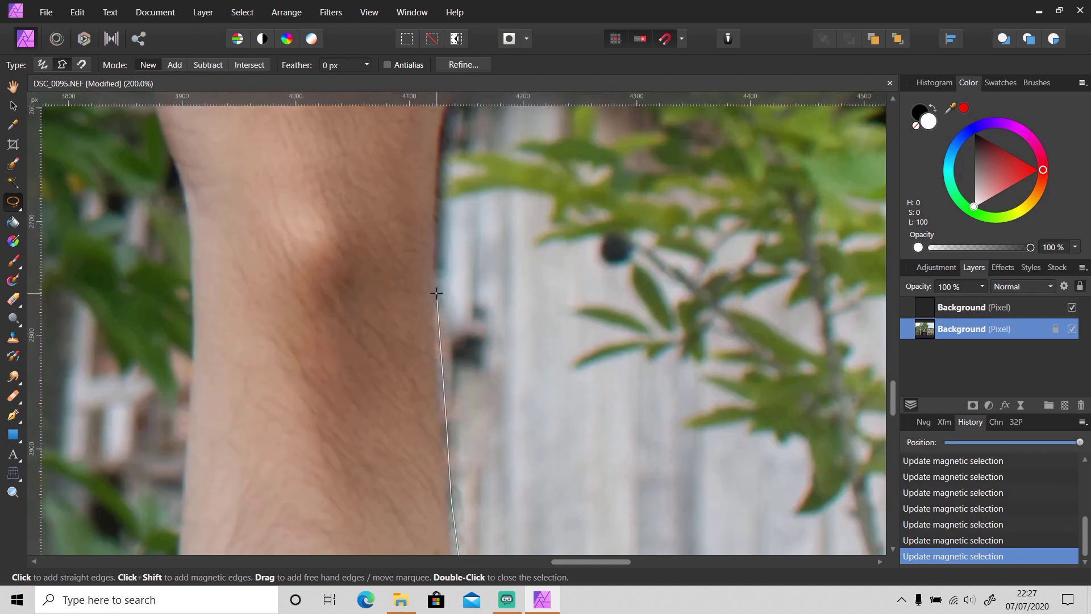
- Trace the outline from the wrist around the base of the thumb
left_click(442, 315)
scroll(455, 284, "up", 1)
left_click(489, 306)
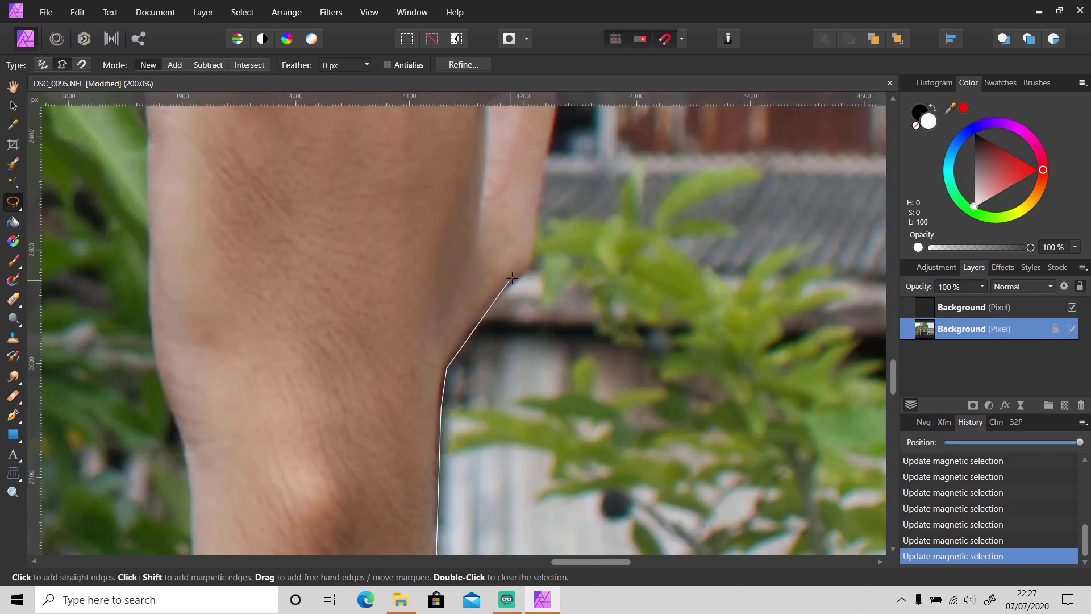
scroll(531, 273, "up", 2)
left_click(536, 341)
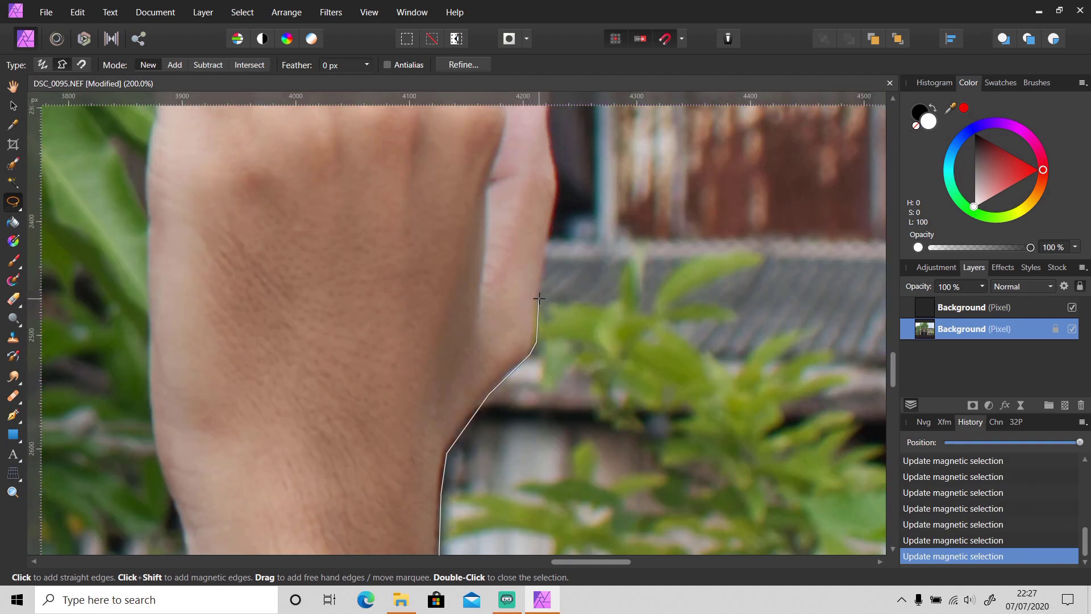
- Trace the thumb's outer edge and around its tip to where it meets the index finger
scroll(536, 299, "up", 3)
left_click(558, 306)
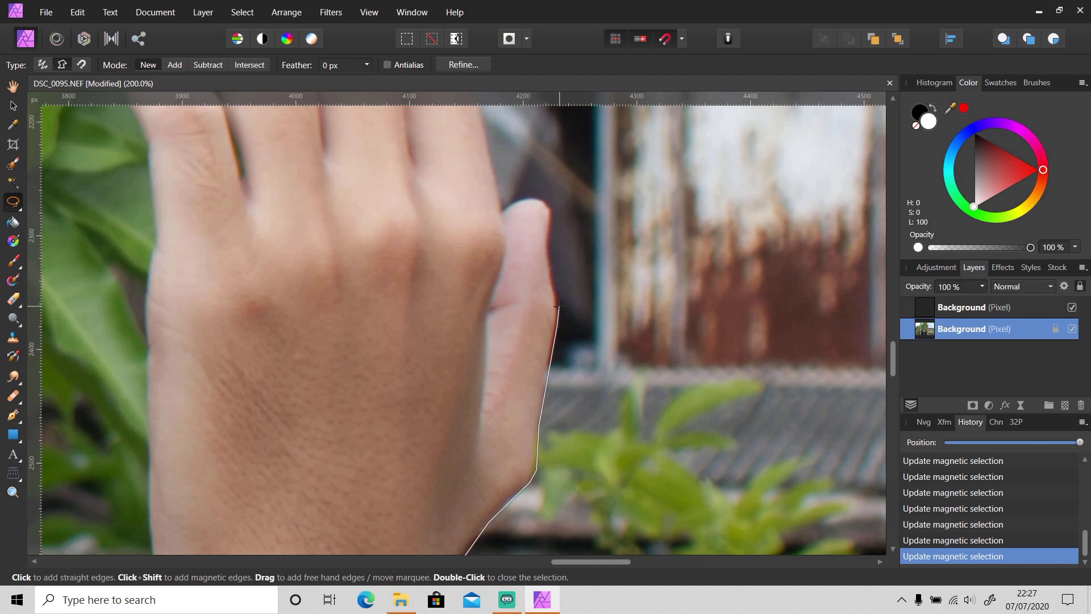
left_click(551, 208)
left_click(502, 209)
- Trace the index finger's outer edge over its knuckle toward the fingertip
scroll(502, 208, "up", 3)
left_click(464, 166)
scroll(464, 165, "up", 3)
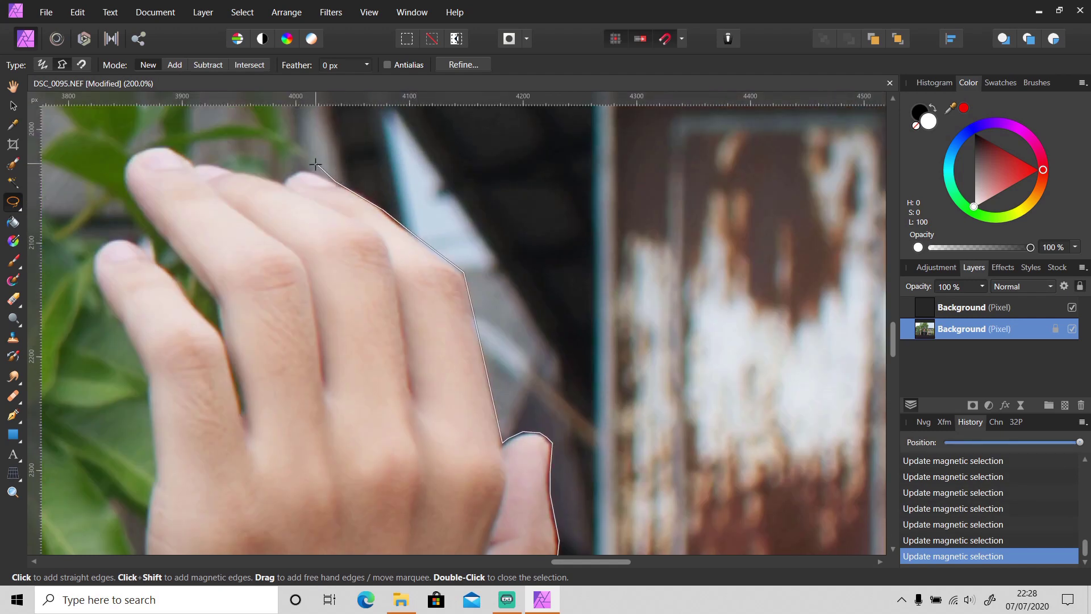
- Trace around the index finger's tip and along the exposed upper edge of the middle finger
scroll(262, 165, "up", 5)
left_click(352, 290)
scroll(244, 261, "up", 2)
scroll(114, 246, "left", 3)
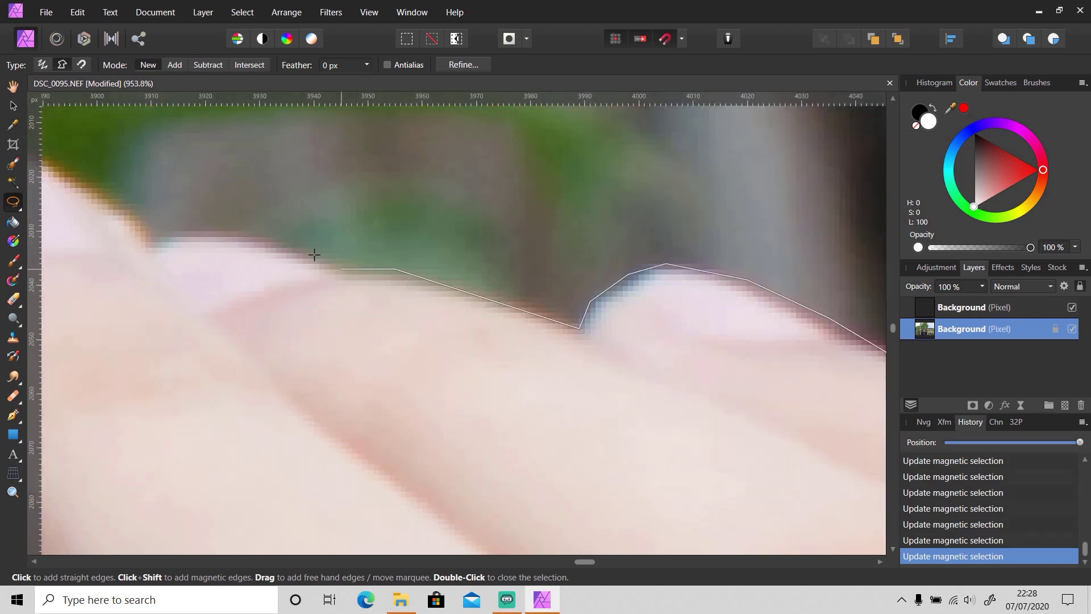
- Trace past the middle fingertip, around the ring finger's tip and through the gap beside the little finger
left_click_drag(585, 561, 565, 560)
scroll(443, 187, "down", 3)
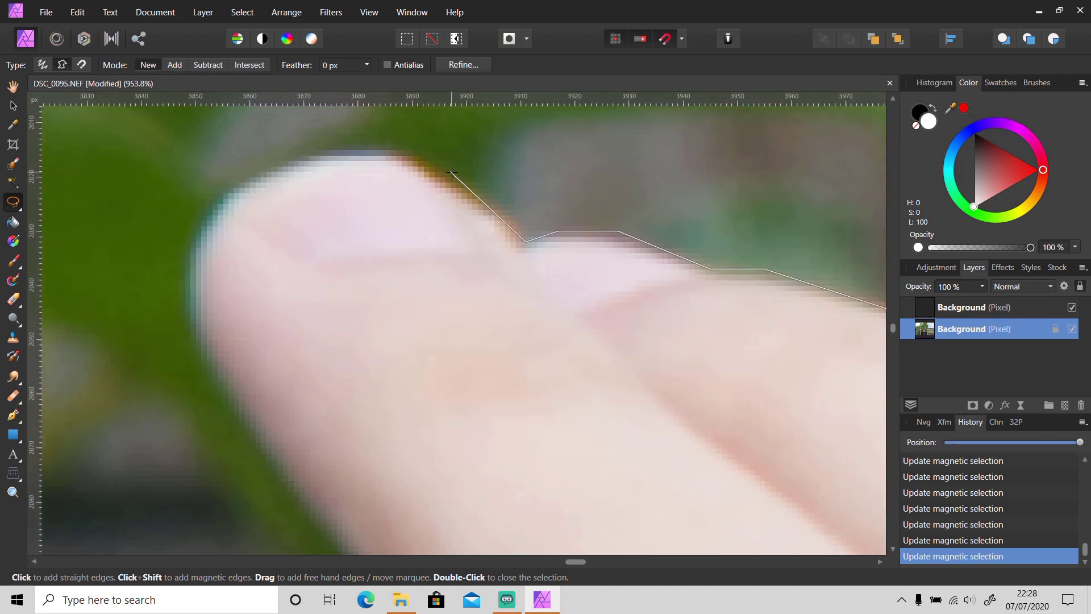
scroll(233, 185, "down", 2)
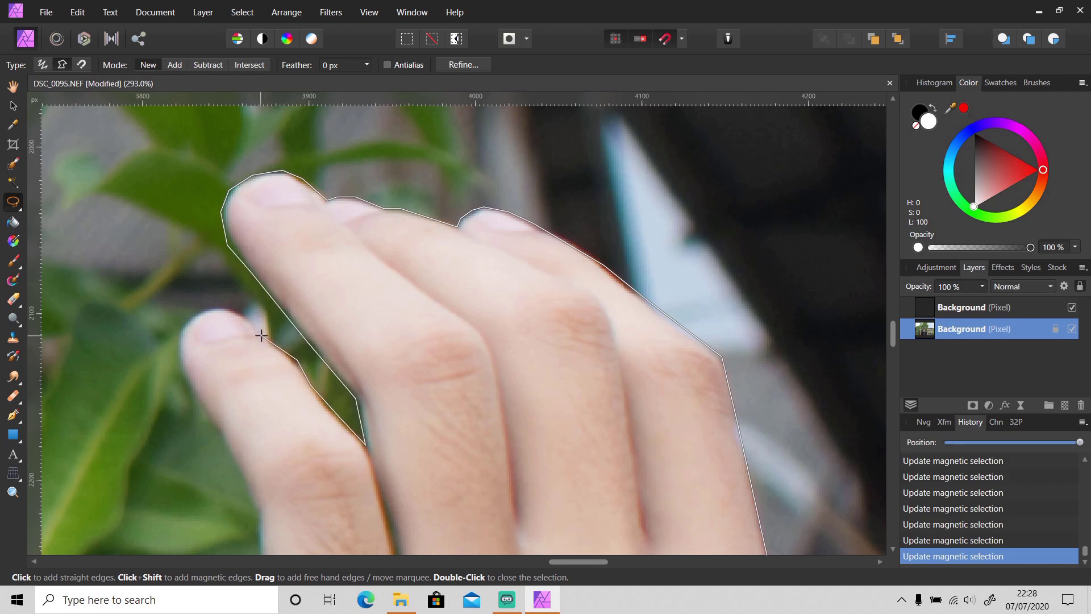
- Trace around the little finger's tip and down its outer edge to the side of the hand
scroll(244, 317, "up", 2)
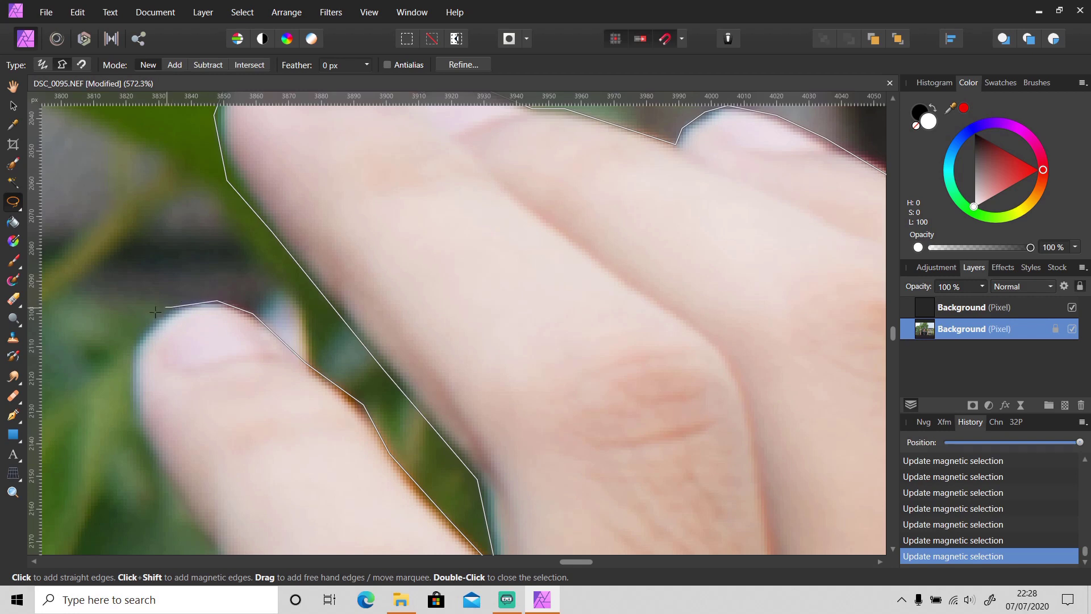
scroll(131, 344, "down", 2)
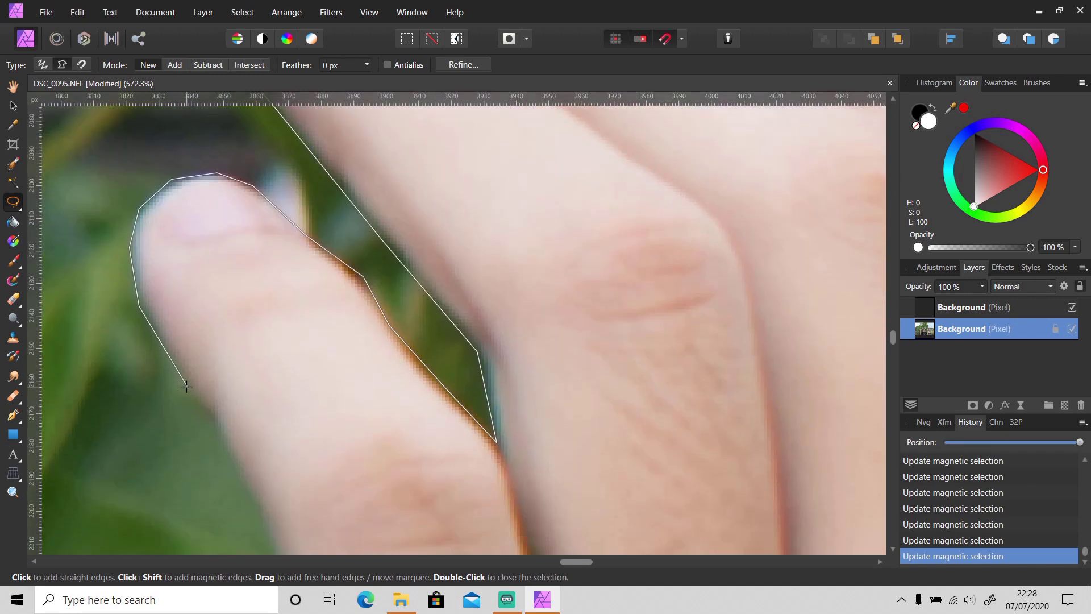
scroll(193, 398, "down", 3)
scroll(214, 423, "down", 3)
scroll(250, 340, "up", 1)
scroll(267, 288, "down", 2)
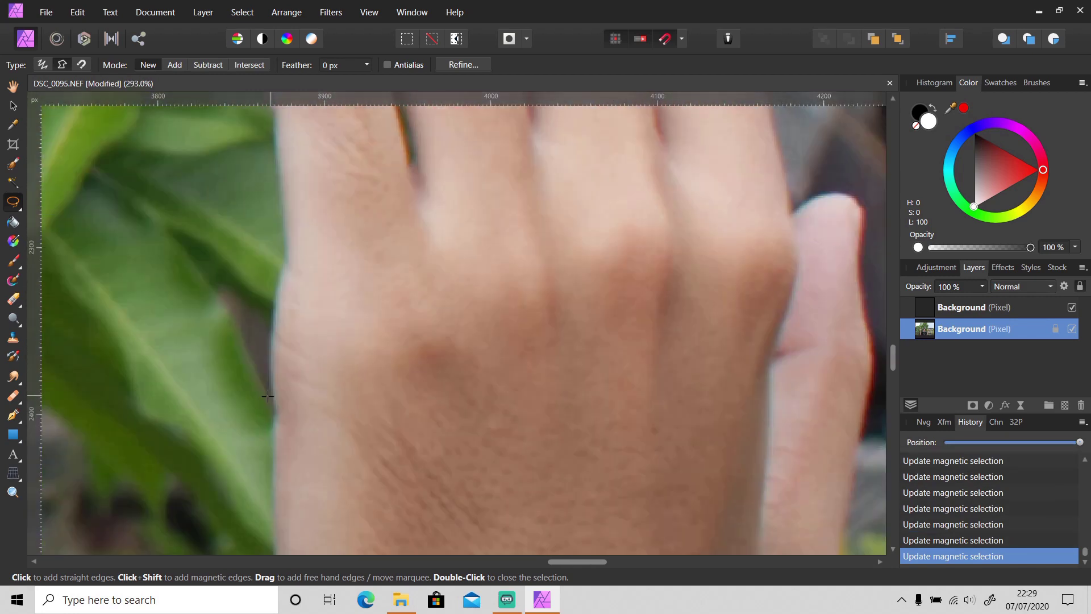
- Trace the outer side of the hand down past the wrist and onto the forearm
scroll(273, 398, "down", 3)
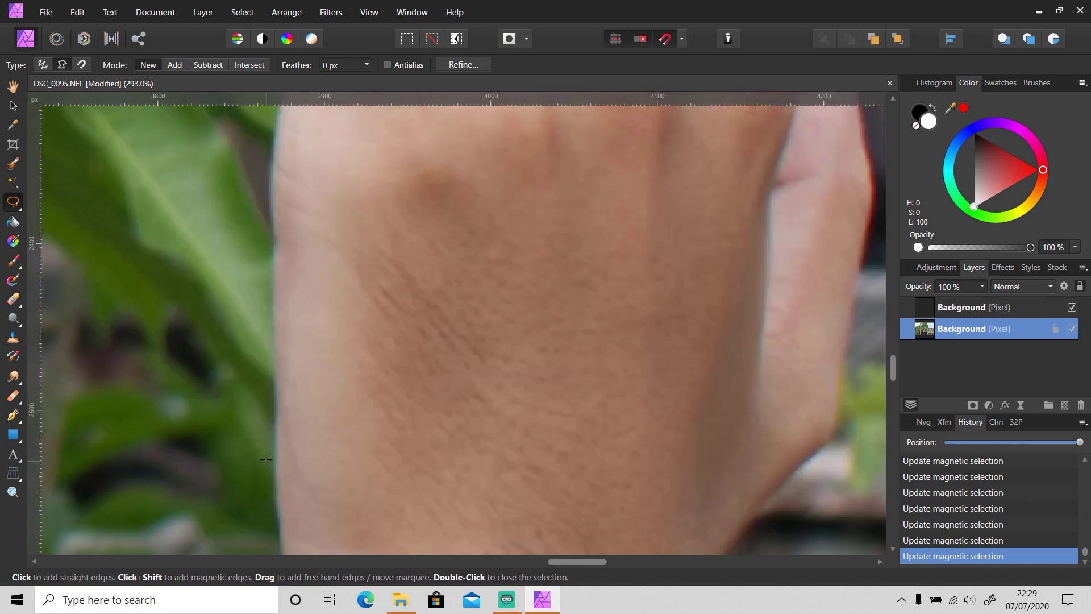
scroll(273, 390, "down", 3)
scroll(284, 341, "down", 2)
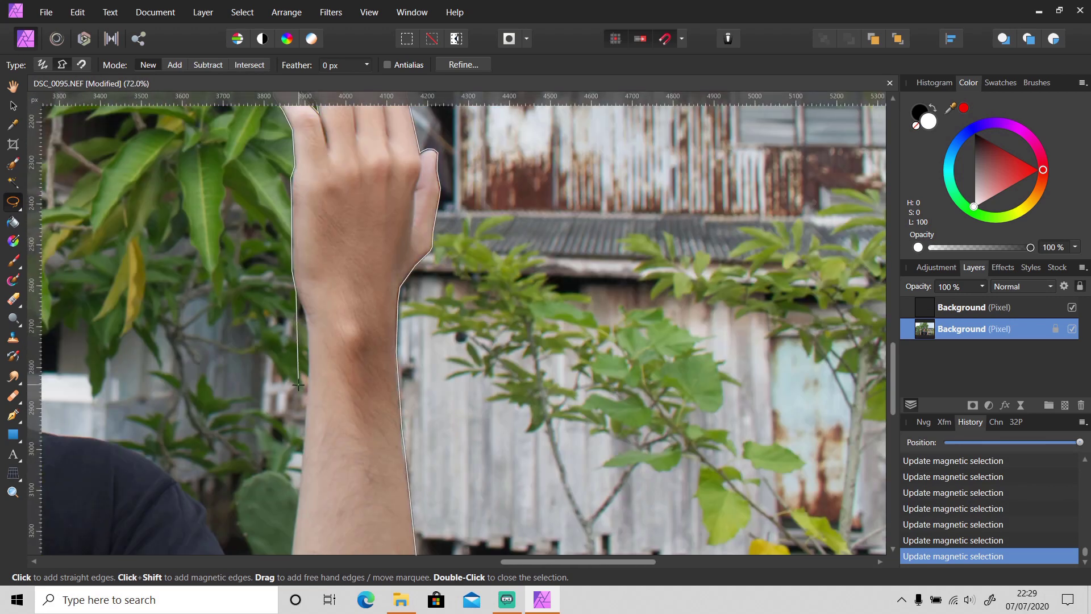
scroll(308, 248, "down", 2)
scroll(309, 239, "down", 3)
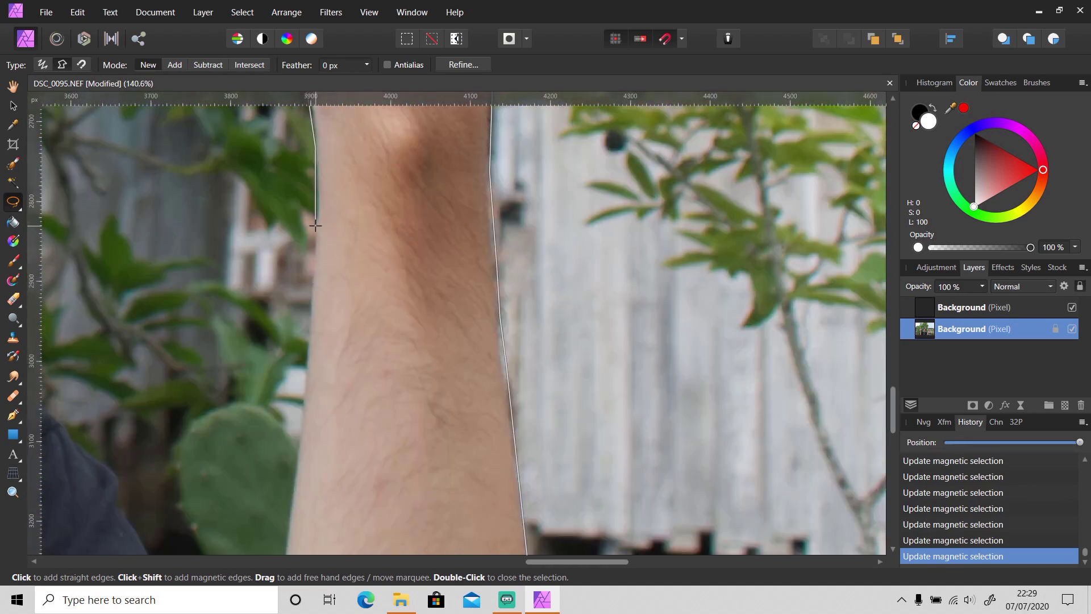
- Trace the rest of the forearm's inner edge to the shirt sleeve and close the selection along the sleeve
scroll(309, 274, "down", 2)
scroll(295, 282, "down", 3)
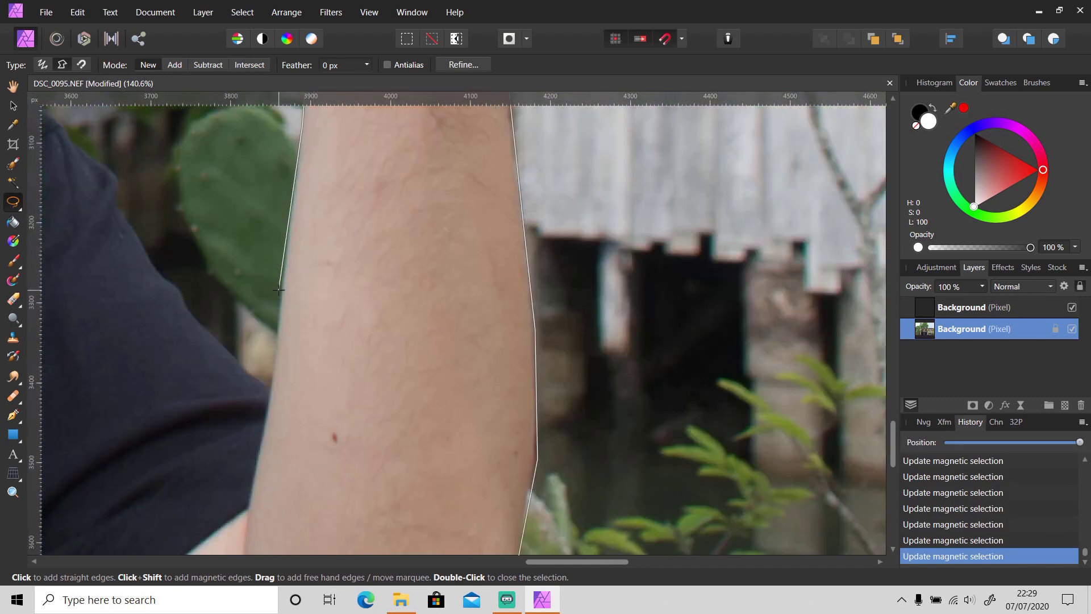
scroll(264, 420, "down", 3)
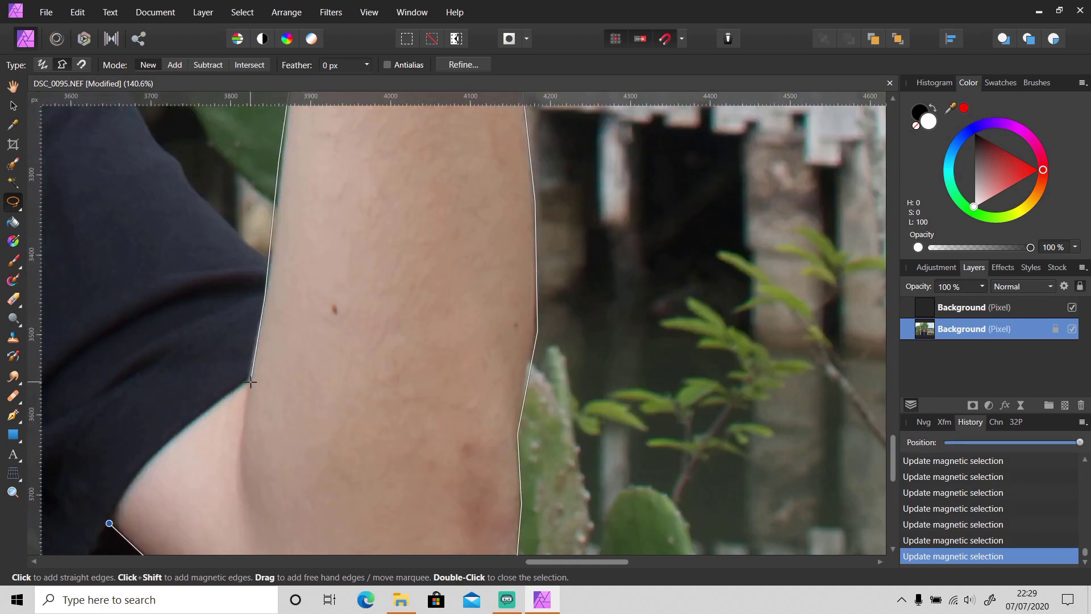
double_click(170, 478)
- Copy the selected arm onto its own layer, clearing the selection, and place the copy at the top of the layer stack
scroll(171, 479, "down", 6)
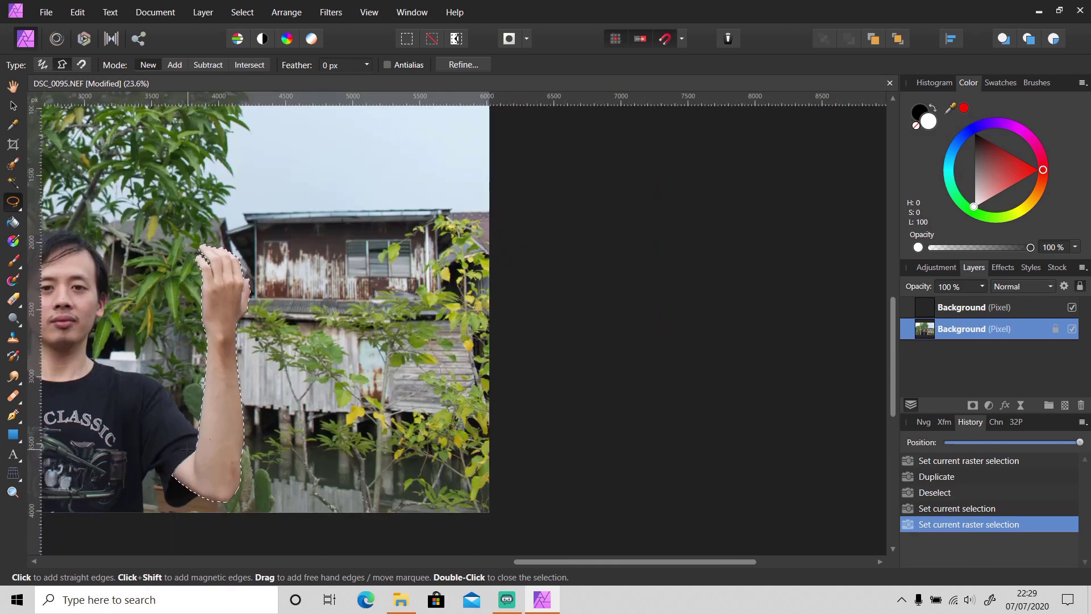
key("ctrl+j")
left_click_drag(534, 563, 377, 565)
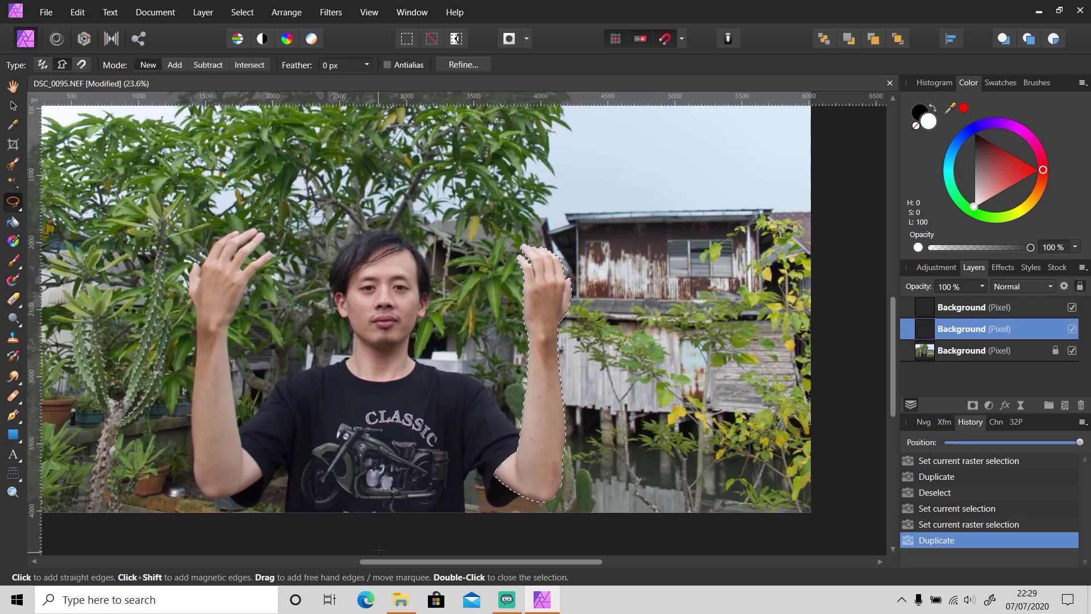
key("ctrl+d")
left_click_drag(926, 333, 929, 299)
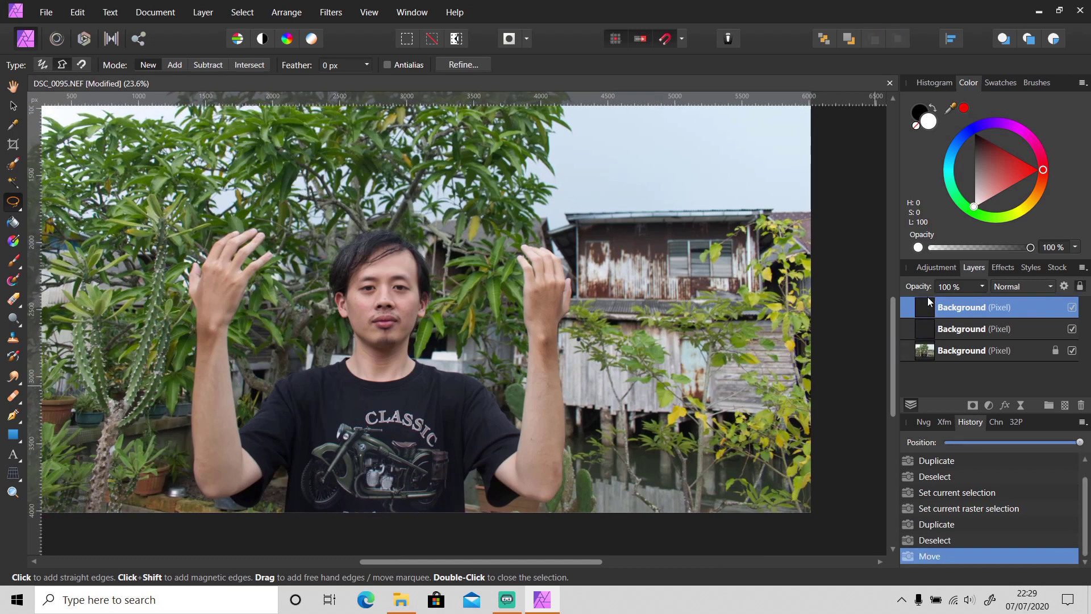
- Add an HSL adjustment and nest it inside the copied layer of the arm on the photo's left
left_click_drag(520, 560, 478, 561)
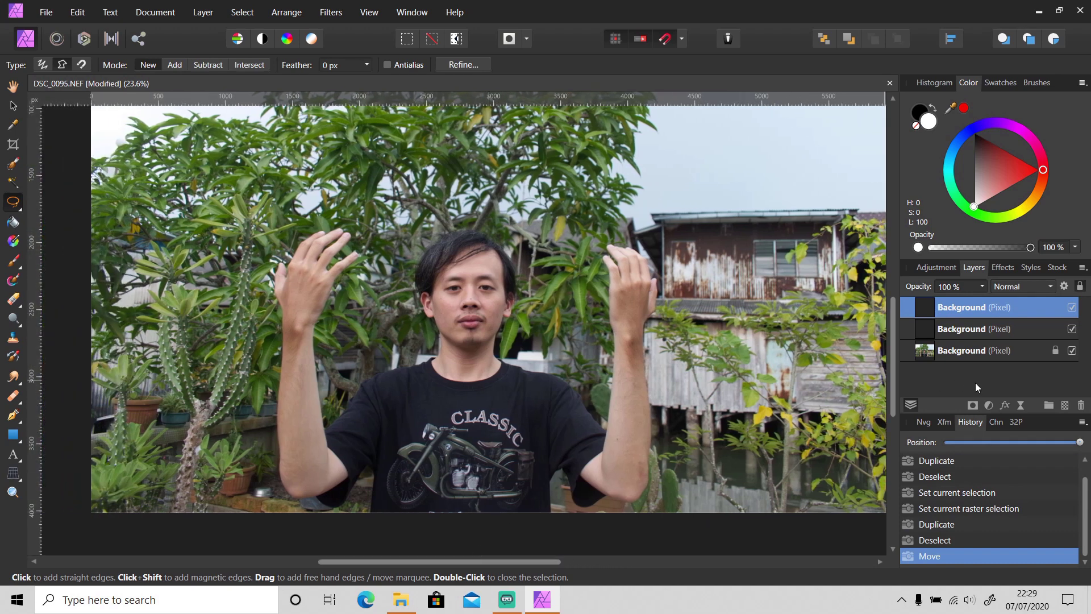
key("v")
left_click(989, 405)
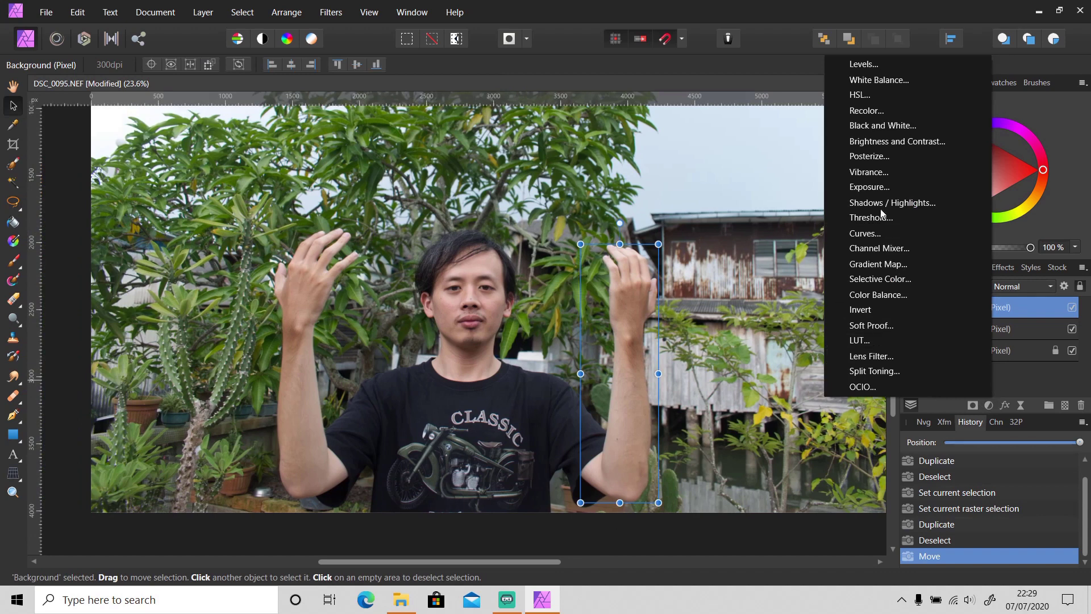
left_click(872, 95)
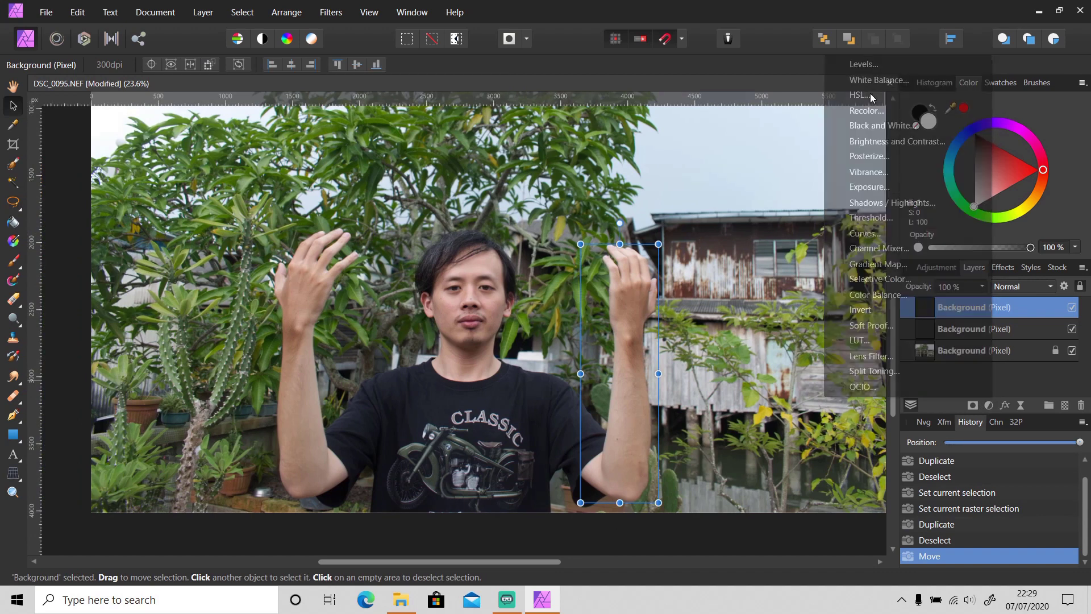
left_click_drag(926, 309, 938, 355)
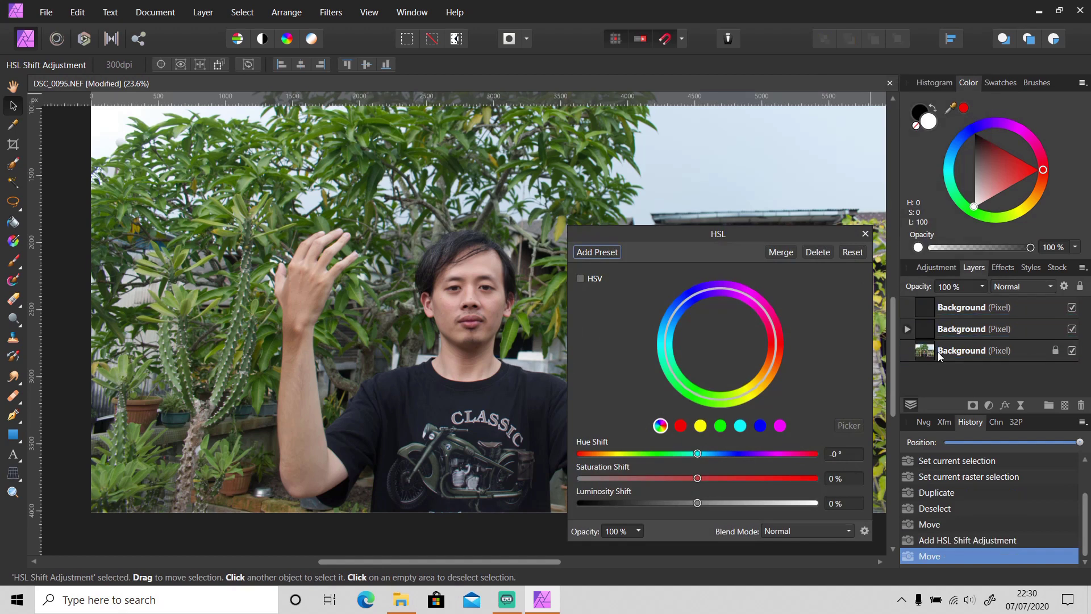
left_click(907, 329)
left_click_drag(500, 562, 563, 564)
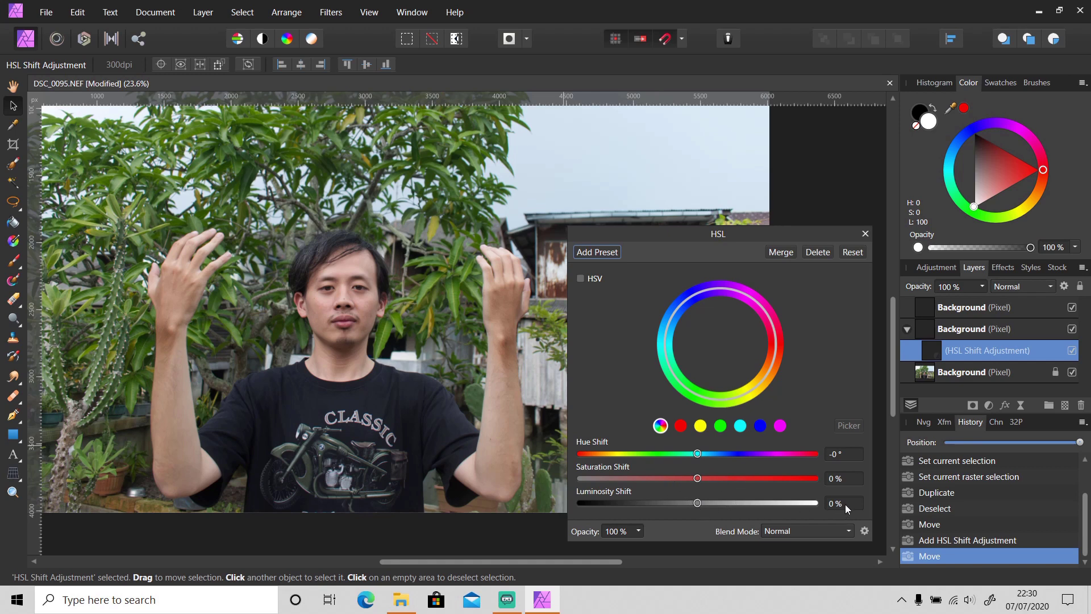
- Brighten the arm on the photo's left by raising its HSL luminosity shift, and close the adjustment settings
scroll(844, 503, "up", 13)
scroll(844, 503, "up", 14)
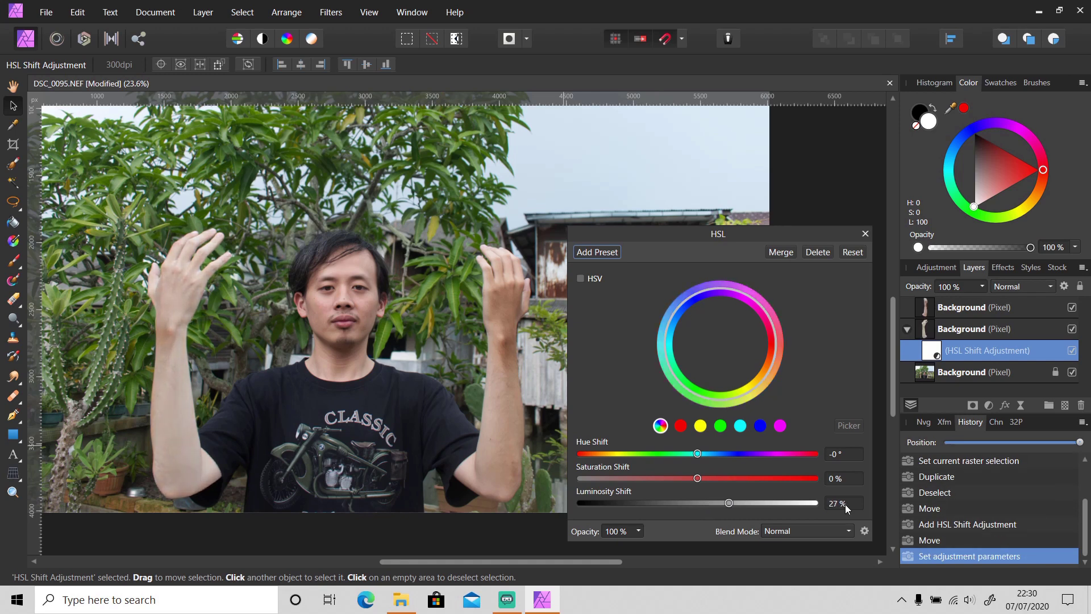
mouse_move(730, 504)
left_mouse_down()
mouse_move(828, 506)
mouse_move(723, 506)
left_mouse_up()
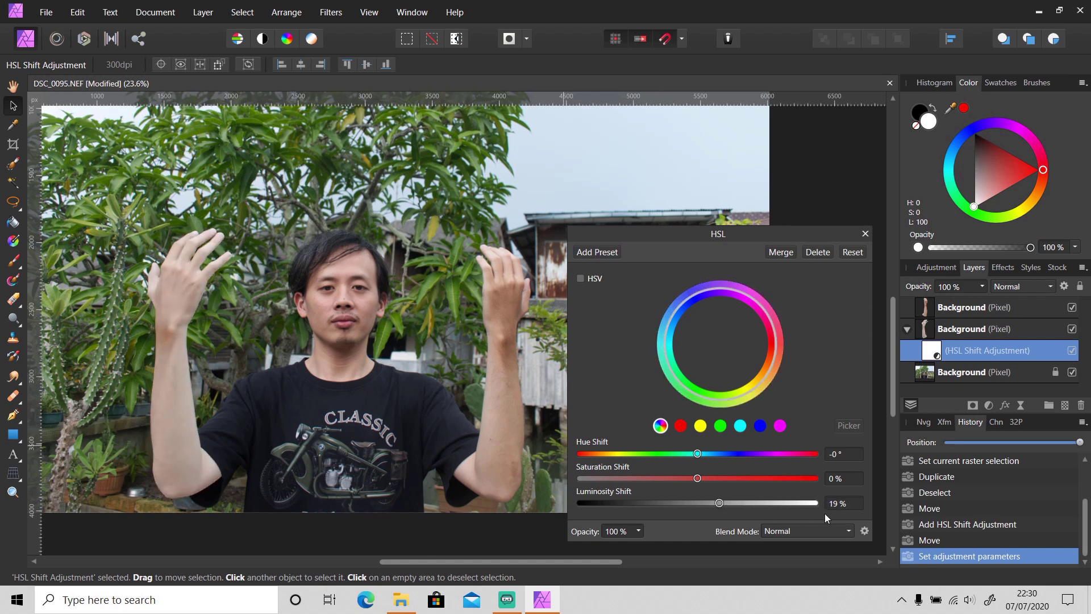
scroll(840, 504, "up", 7)
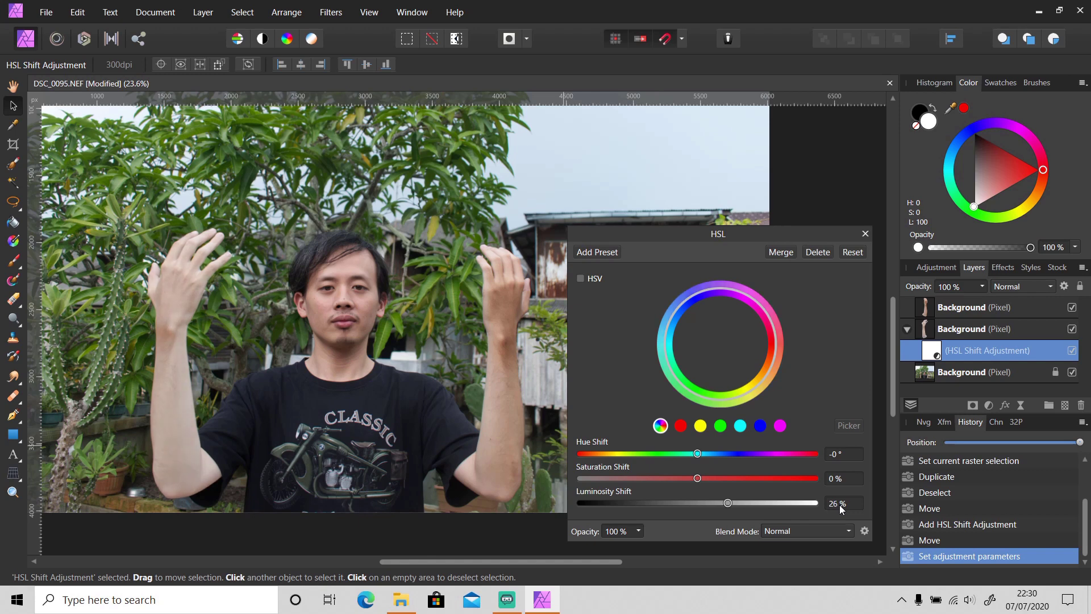
scroll(839, 504, "up", 4)
scroll(858, 480, "up", 9)
left_click(865, 234)
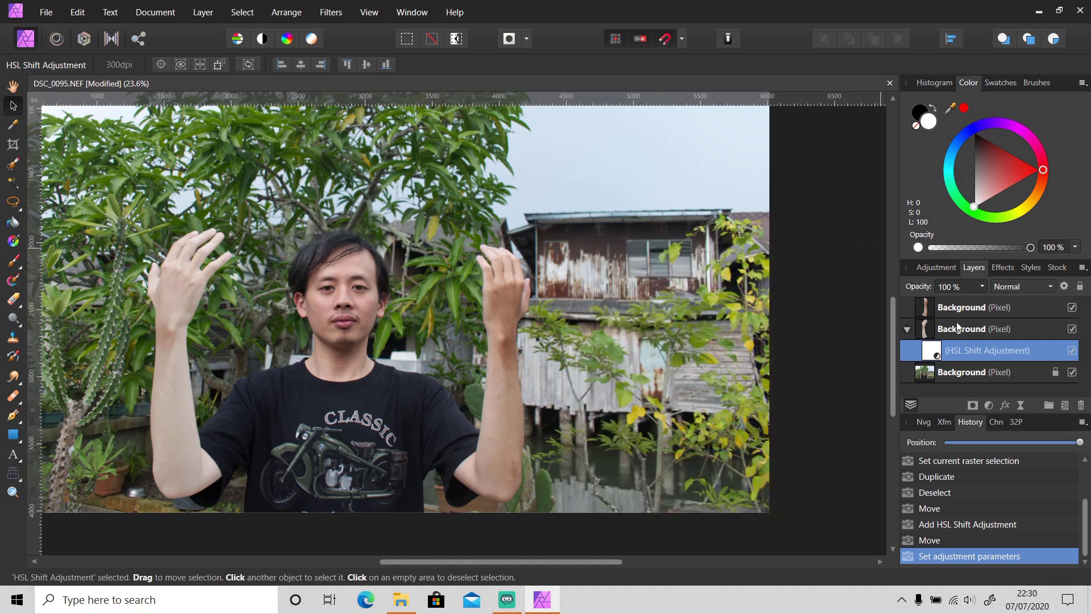
- Add a second HSL adjustment and nest it inside the copied layer of the arm on the photo's right
left_click(924, 314)
left_click(989, 404)
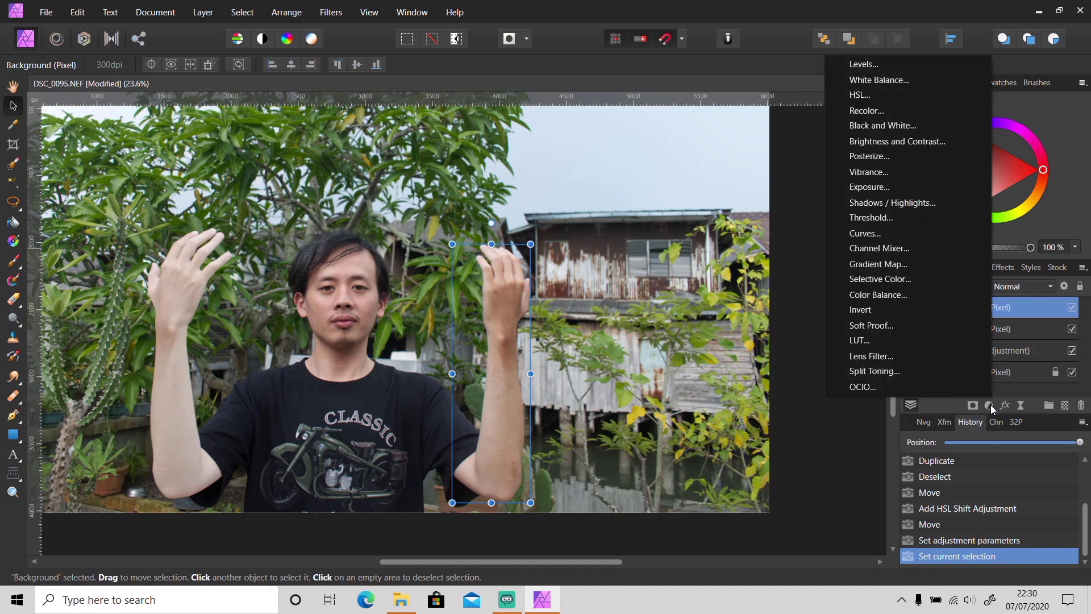
left_click(892, 93)
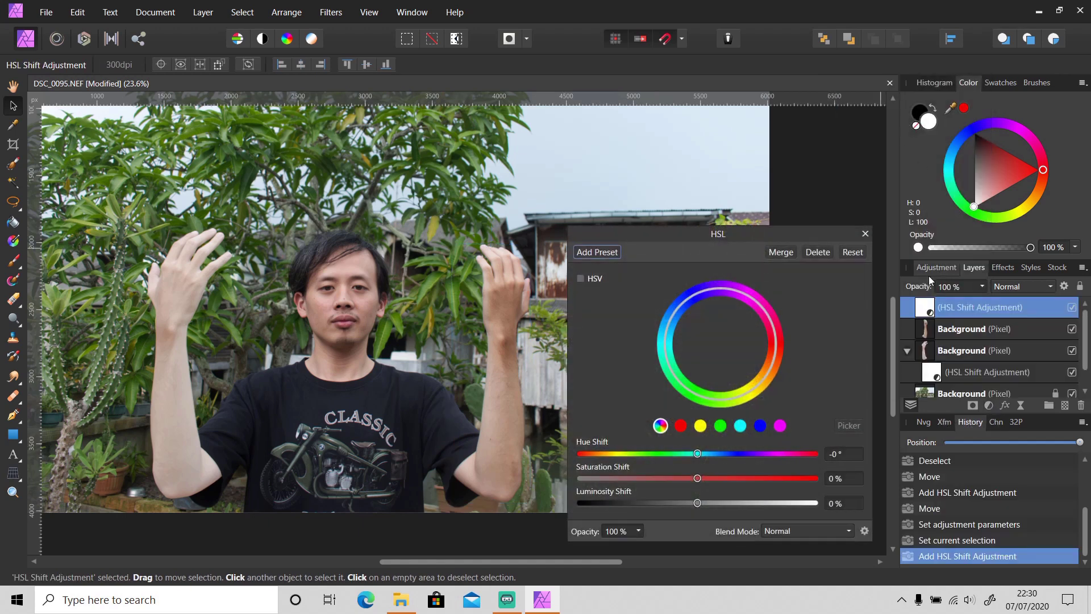
left_click_drag(922, 315, 946, 333)
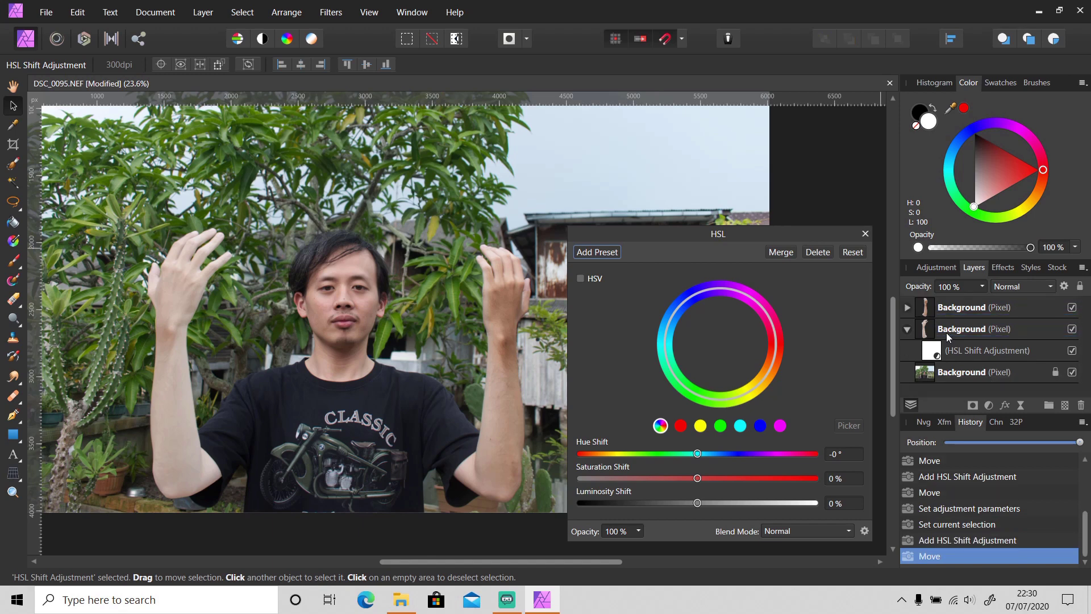
left_click(908, 328)
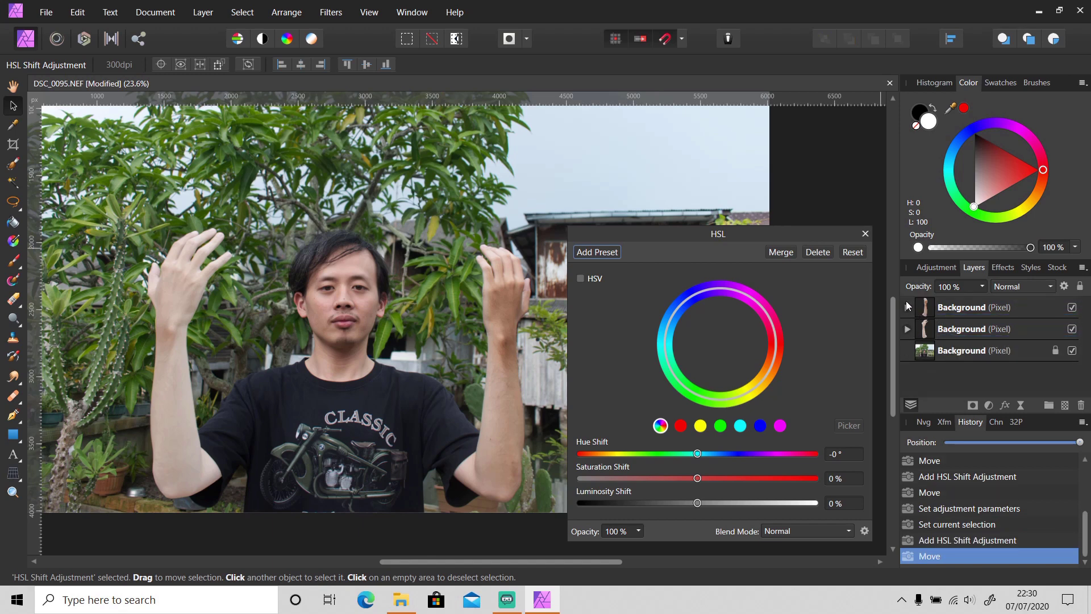
left_click(906, 308)
- Set the blend mode of the layer with the arm on the photo's right to Multiply
left_click(965, 309)
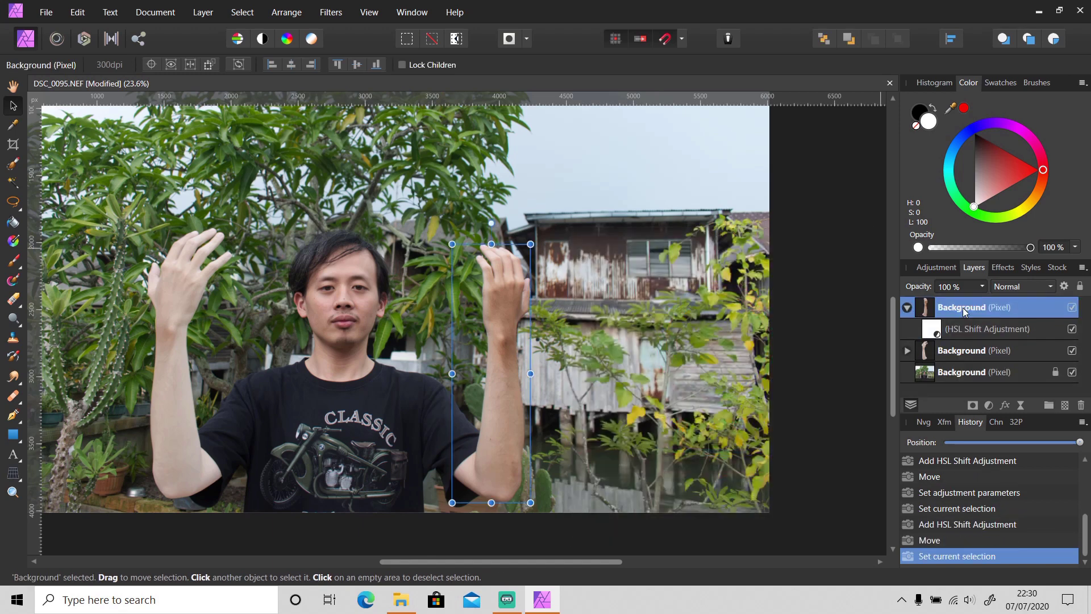
left_click(1012, 292)
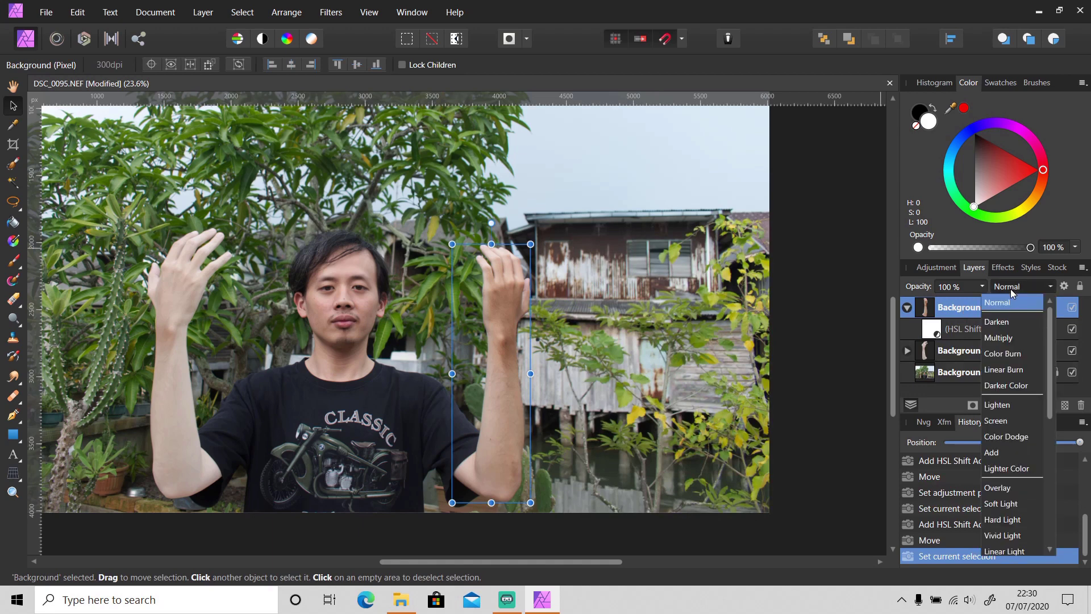
scroll(1010, 339, "down", 5)
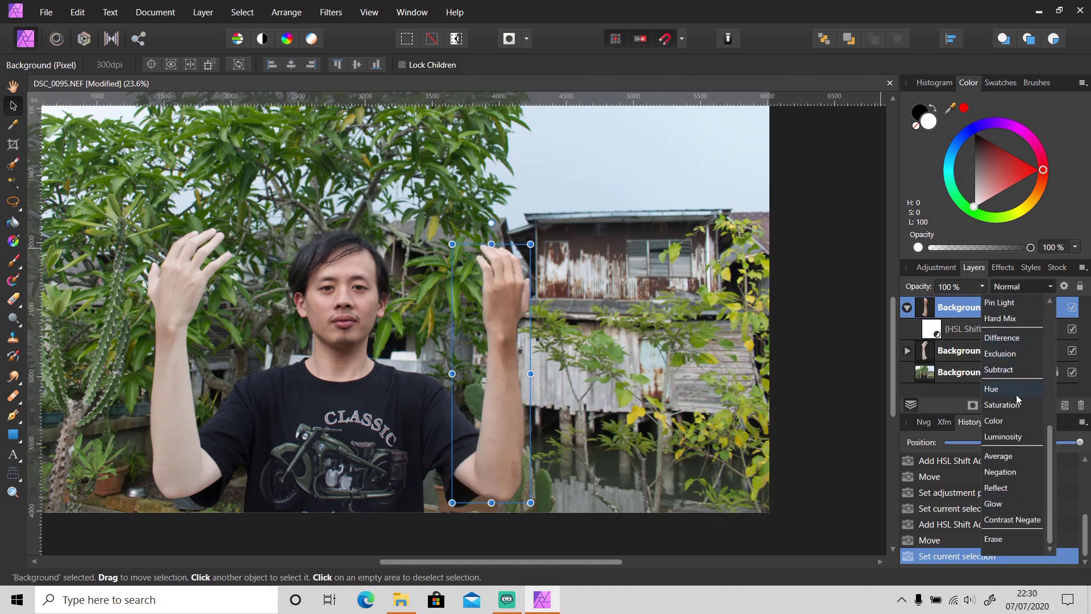
scroll(1011, 441, "up", 5)
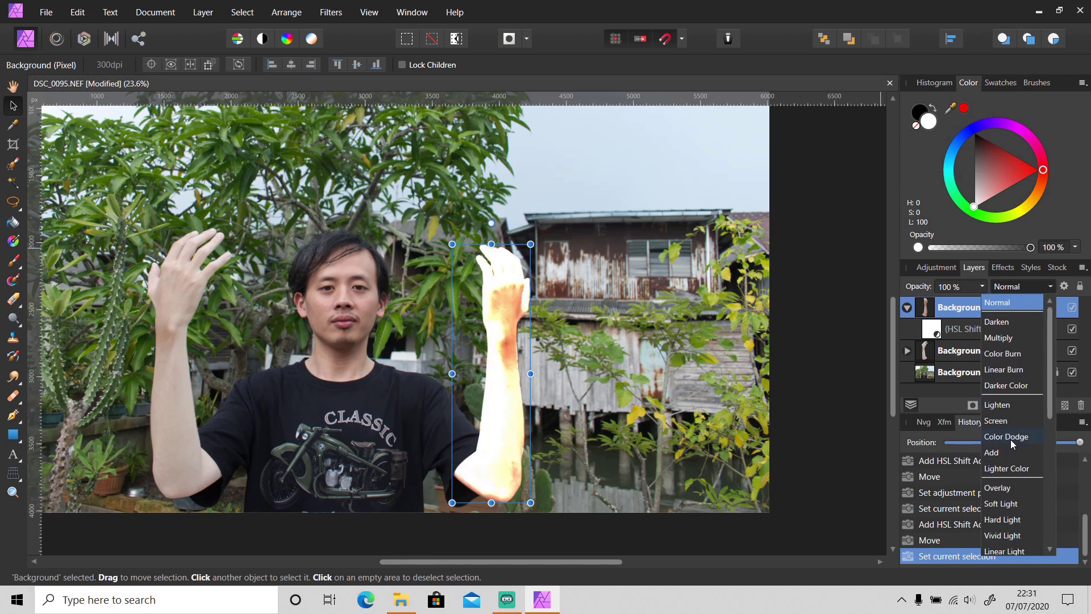
left_click(1022, 339)
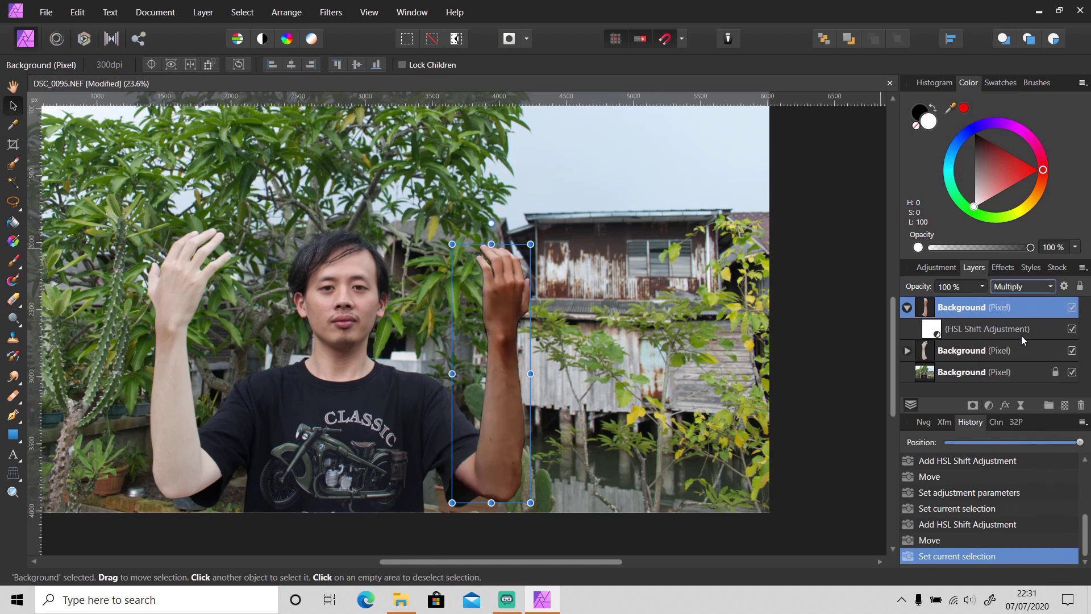
- Set the HSL adjustment of the arm on the photo's right to -10 % saturation and -23 % luminosity shift
double_click(931, 332)
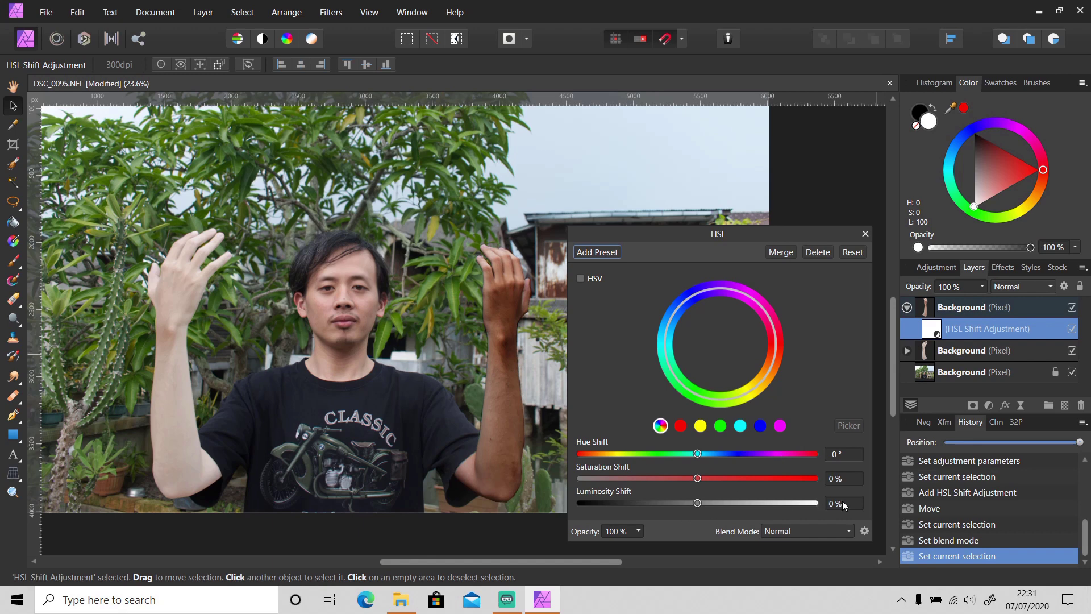
scroll(844, 505, "down", 4)
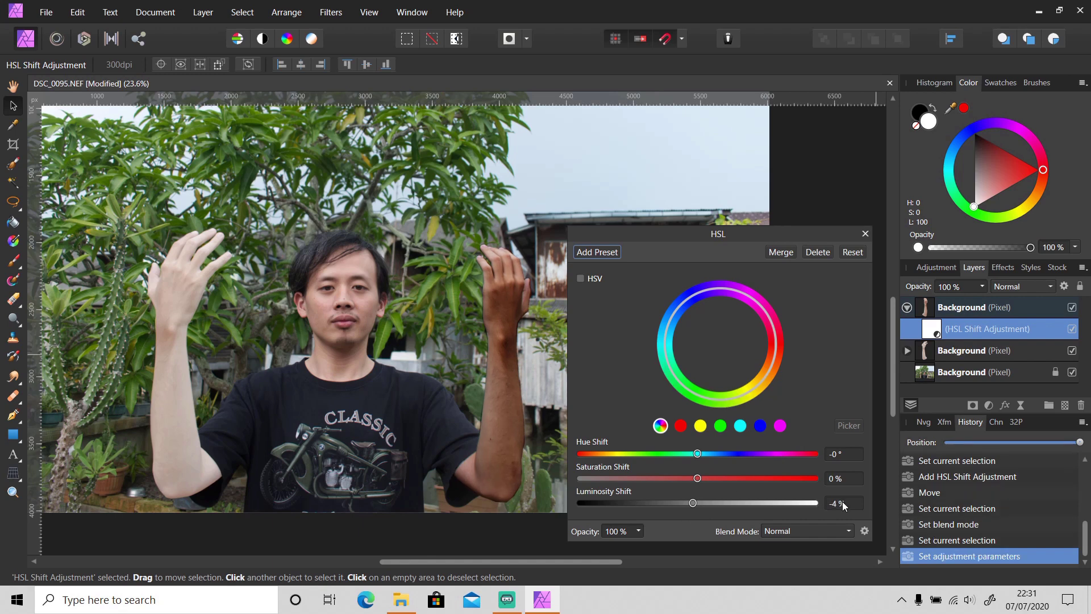
scroll(843, 505, "down", 3)
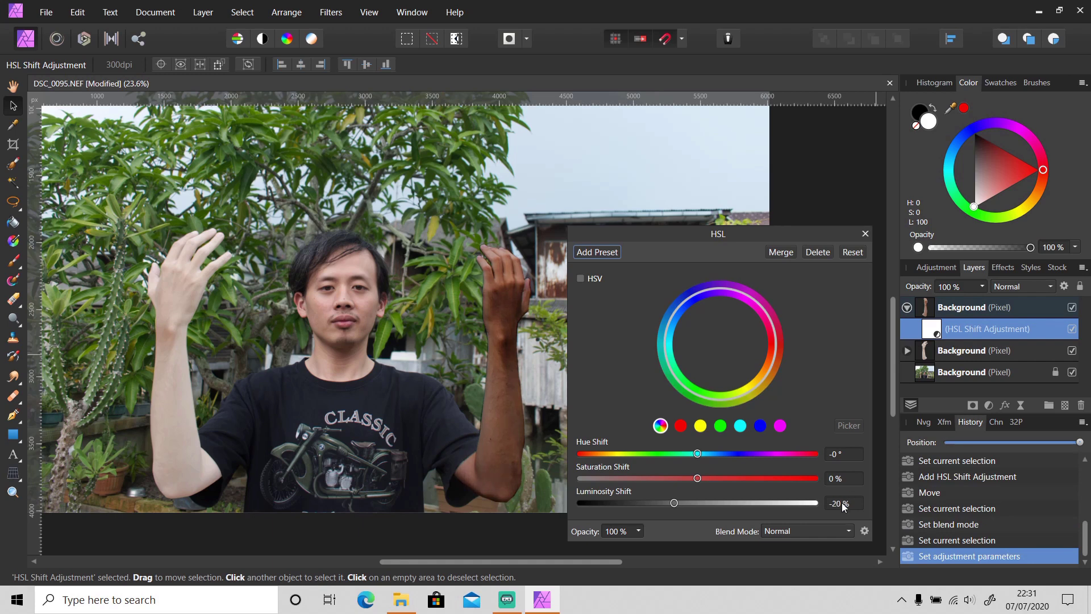
scroll(510, 376, "down", 2)
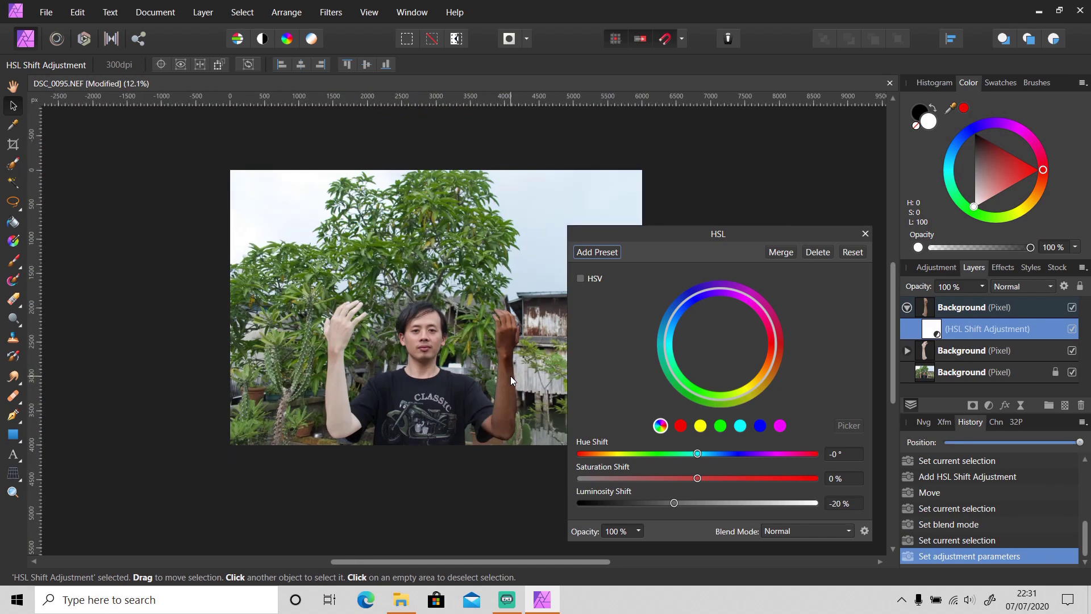
scroll(844, 479, "down", 3)
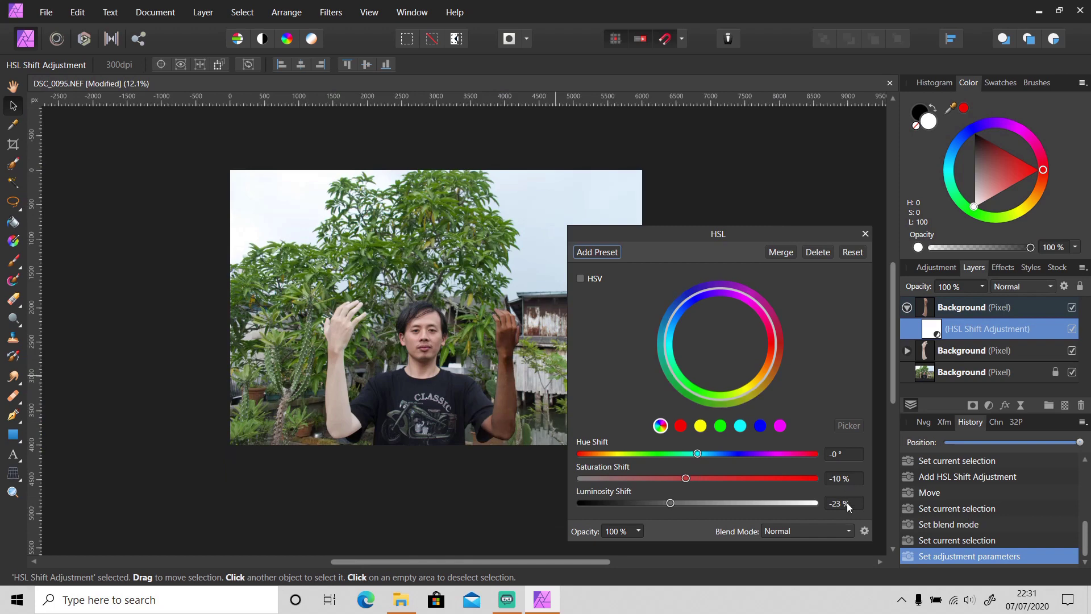
left_click(866, 233)
- Add a Curves adjustment inside the layer of the arm on the photo's right and pull the curve's midpoint slightly down to darken it
left_click(989, 407)
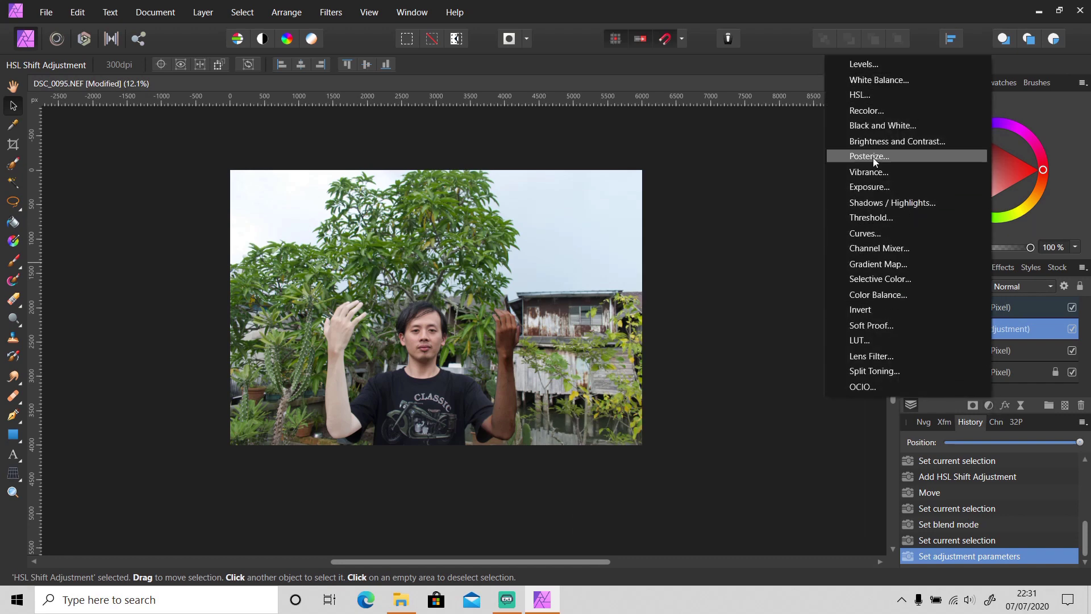
left_click(871, 234)
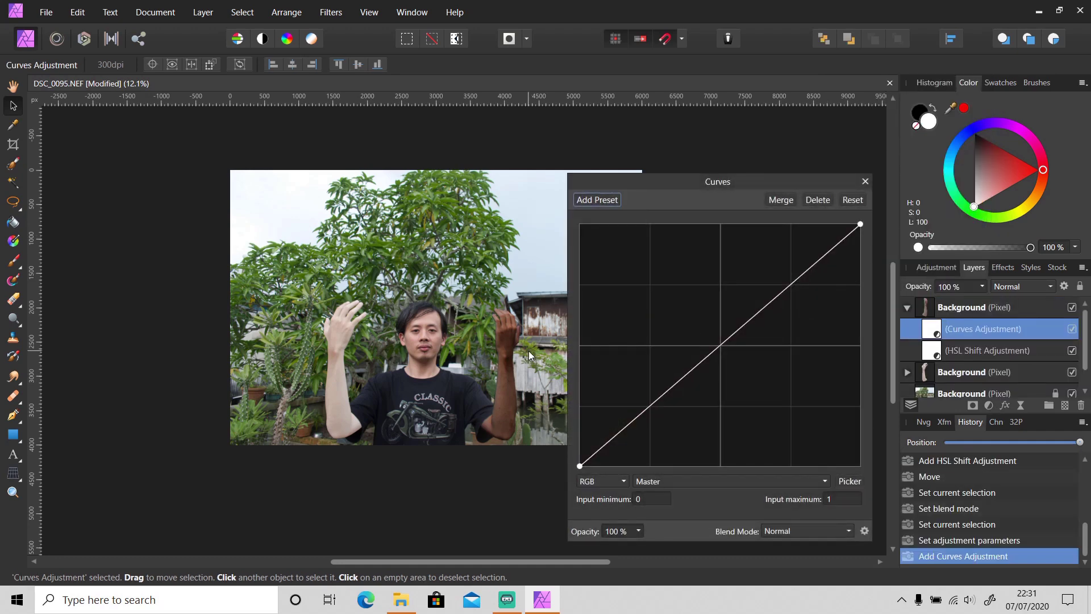
scroll(528, 350, "up", 2)
left_click_drag(719, 345, 736, 357)
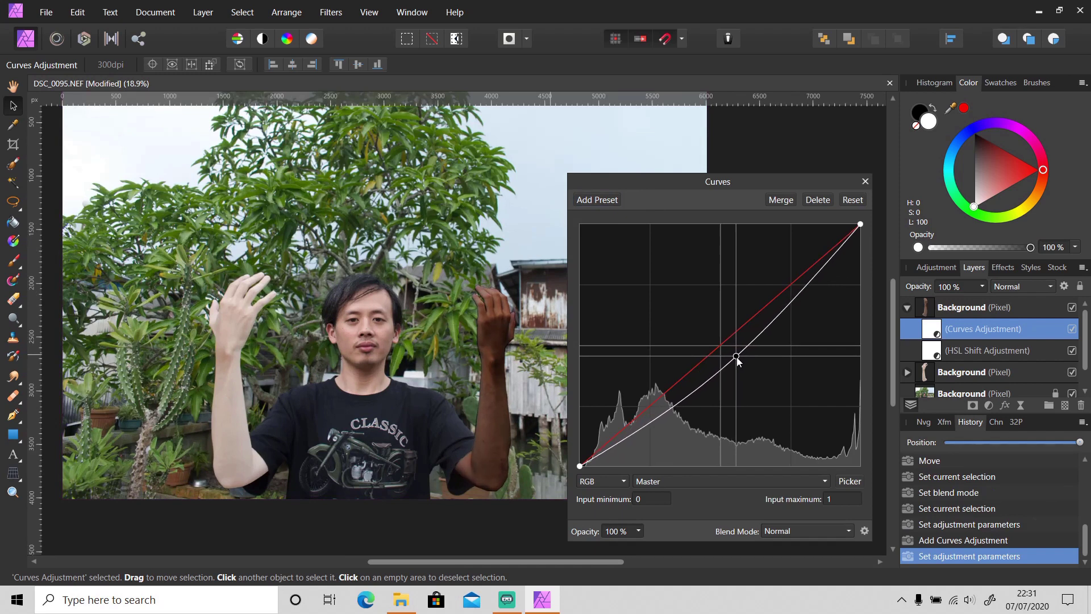
left_click(866, 181)
- Add a Shadows / Highlights adjustment to the arm on the photo's right with shadows at 50 % and highlights at -65 %
left_click(989, 404)
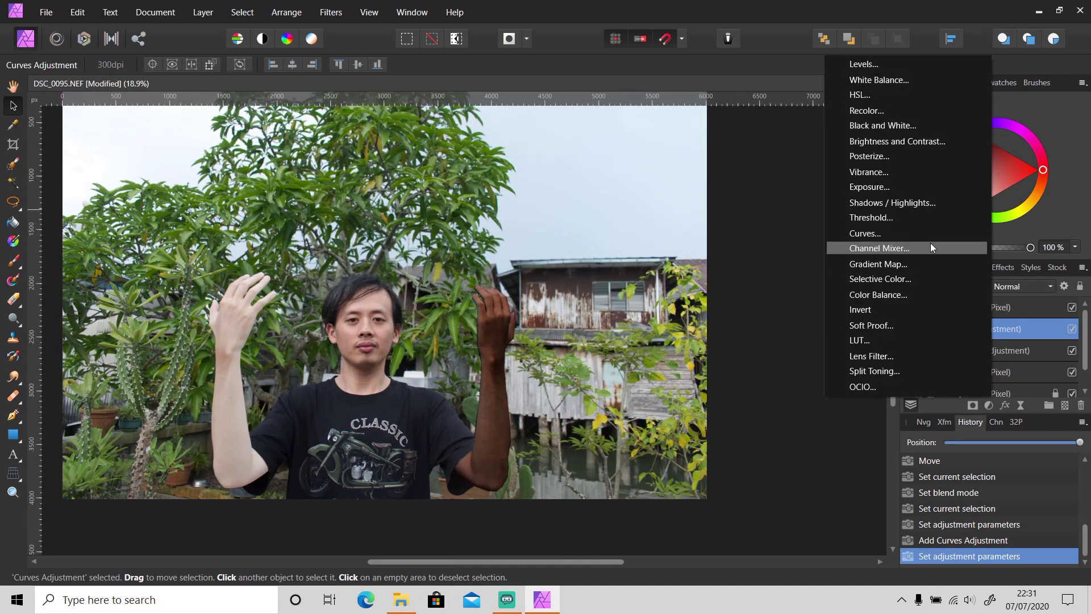
left_click(892, 203)
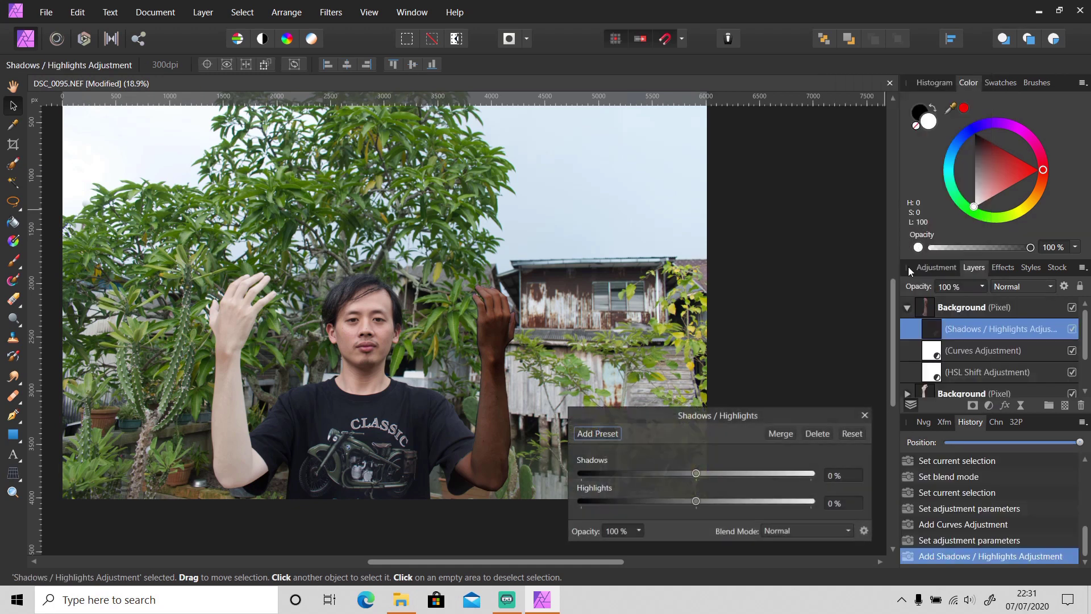
left_click_drag(696, 473, 733, 481)
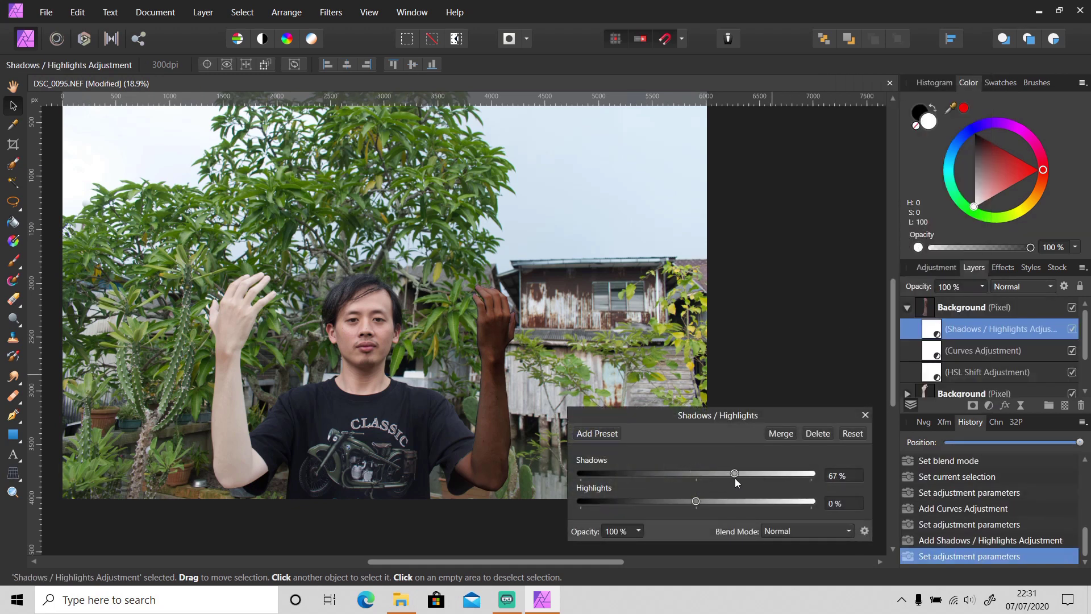
scroll(836, 475, "down", 12)
scroll(836, 475, "down", 3)
left_click_drag(696, 504, 619, 510)
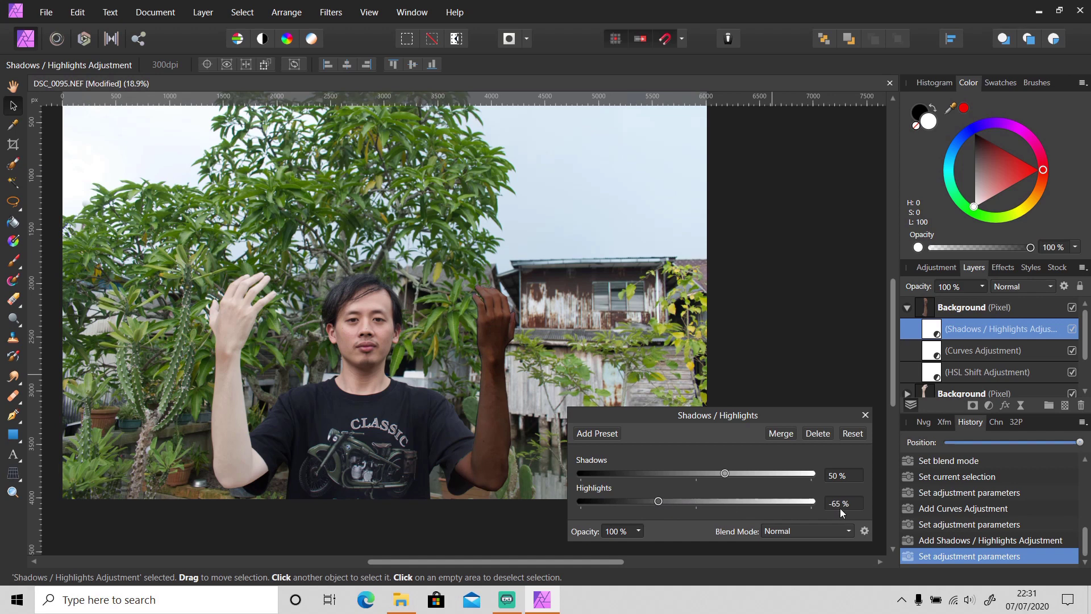
scroll(840, 508, "up", 6)
left_click(865, 415)
scroll(407, 349, "down", 3)
scroll(352, 348, "up", 2)
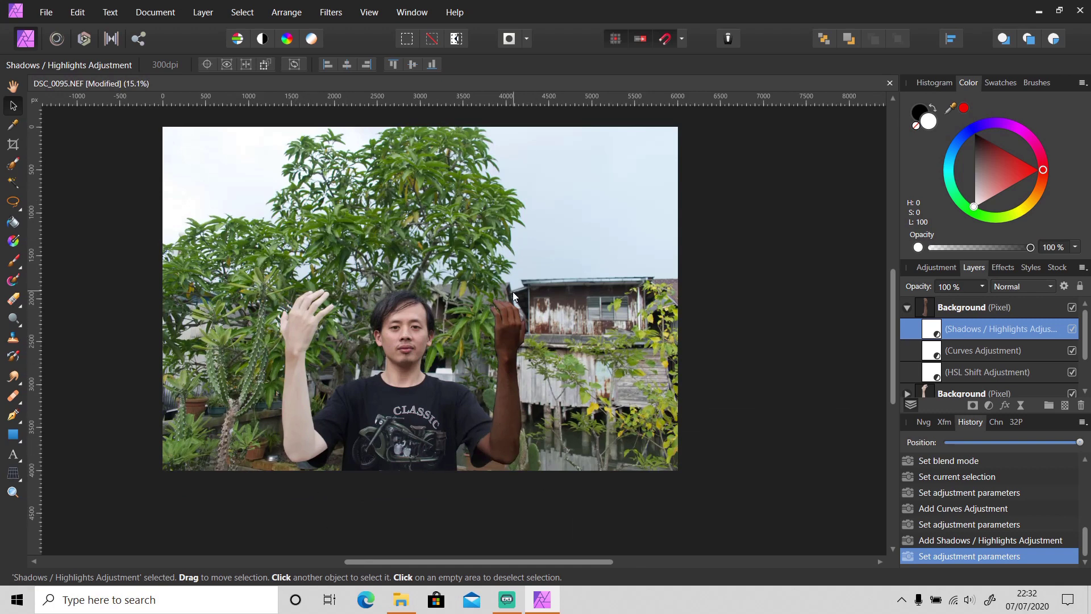
- Try a hue shift of 148.1° in the HSL adjustment of the arm on the photo's right, then undo it and close the settings
double_click(934, 374)
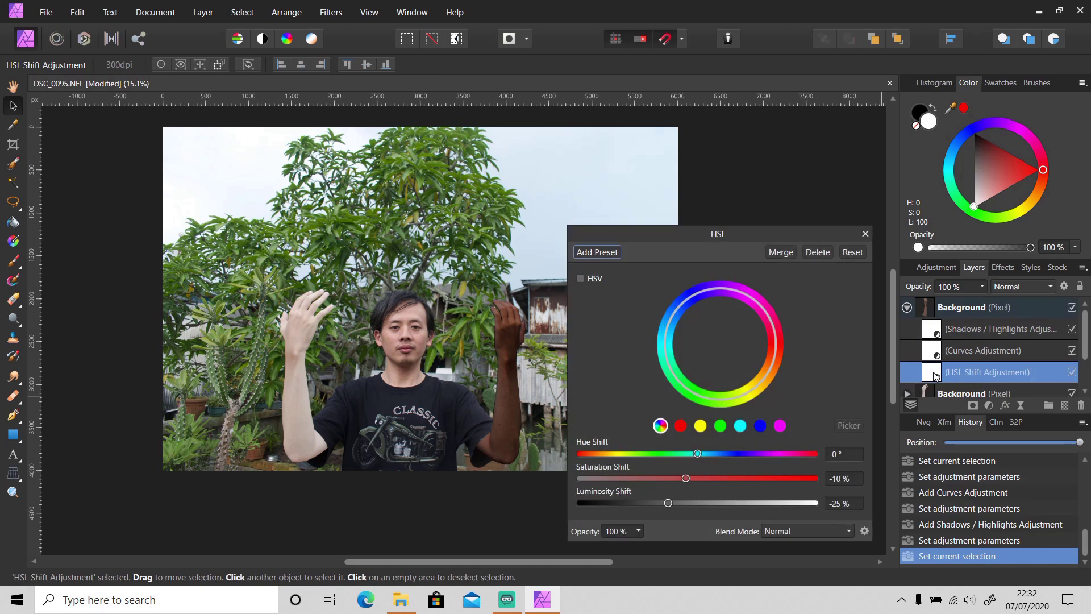
left_click_drag(697, 455, 794, 442)
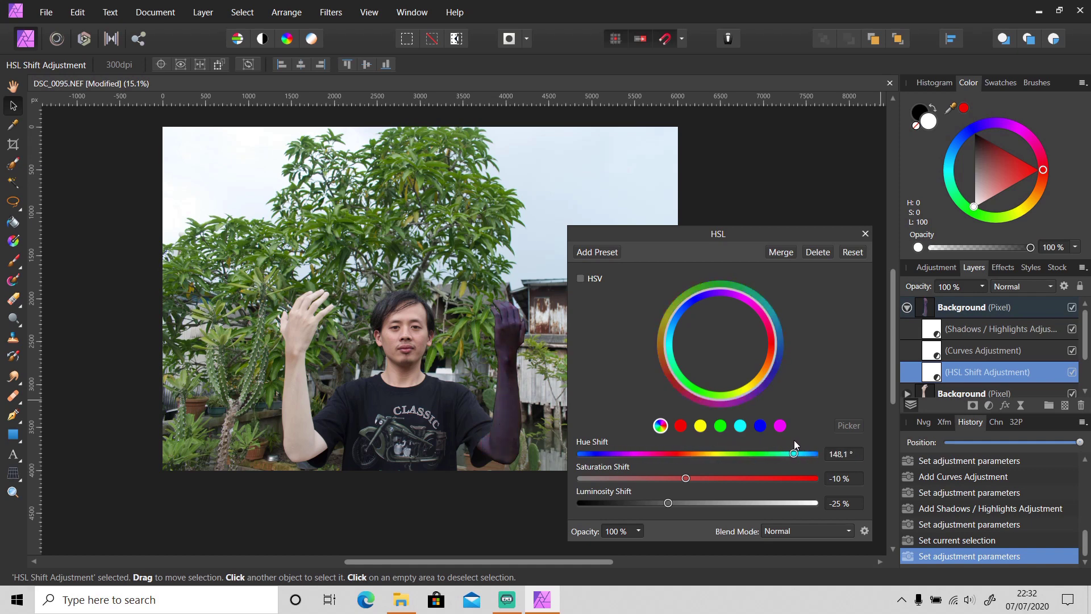
key("ctrl+z")
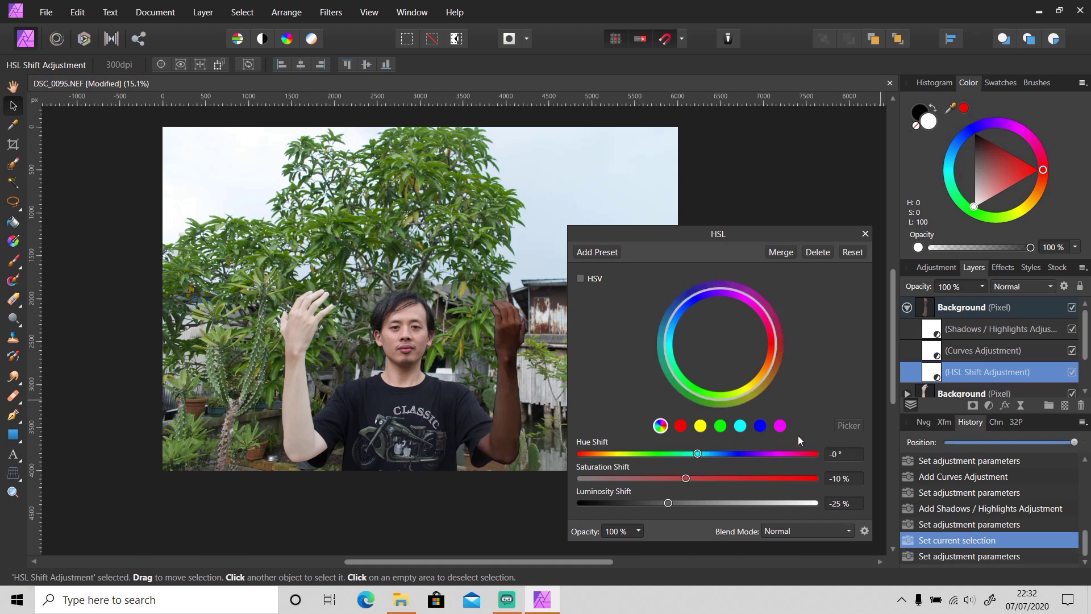
left_click(866, 234)
- Hide the HSL adjustment nested in the layer of the arm on the photo's left
left_click(908, 308)
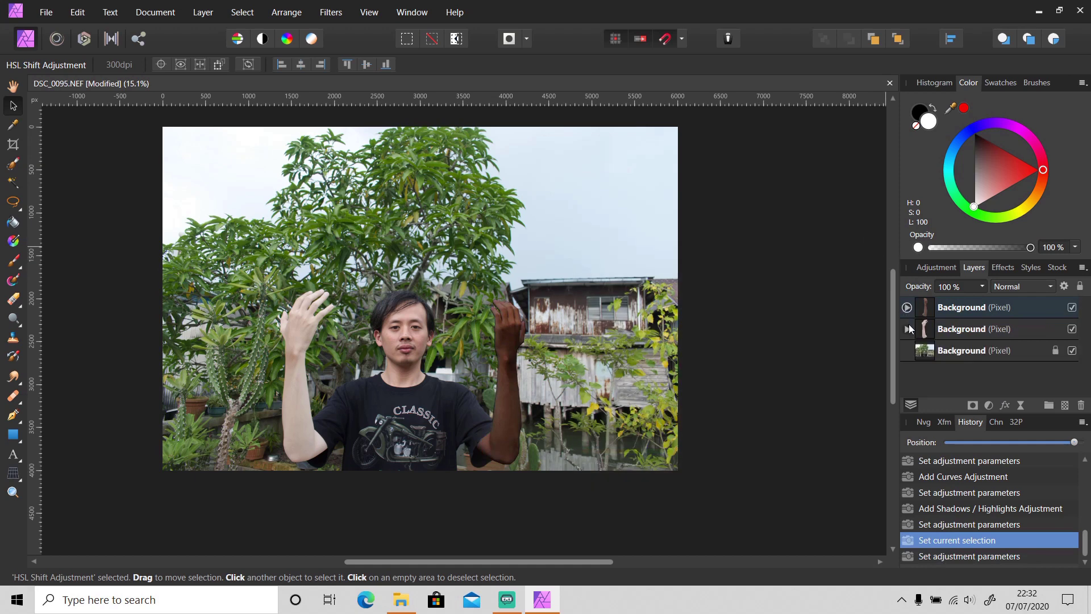
left_click(907, 329)
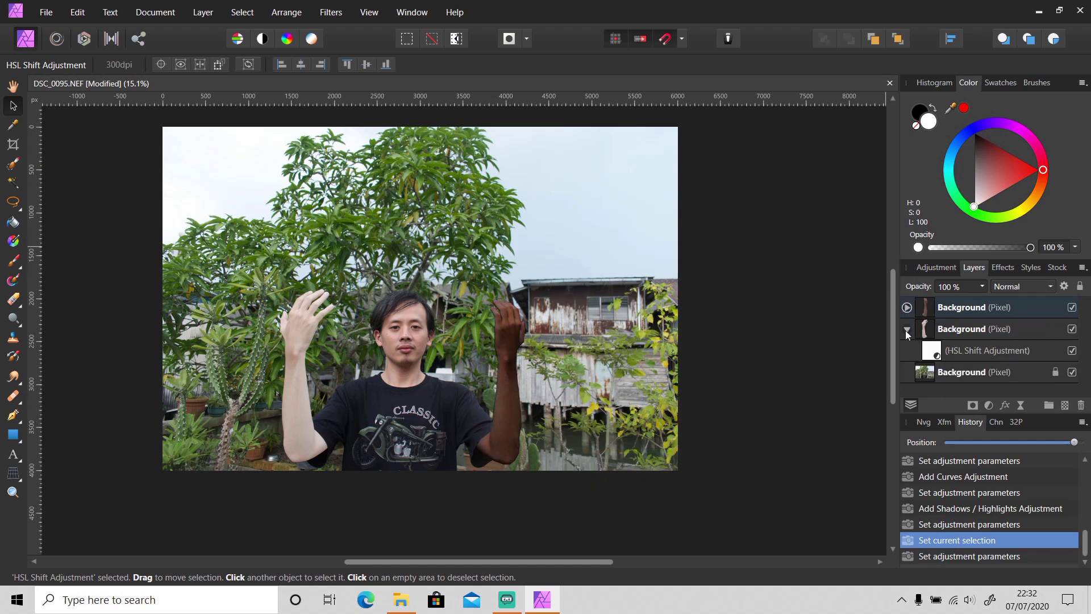
left_click(935, 355)
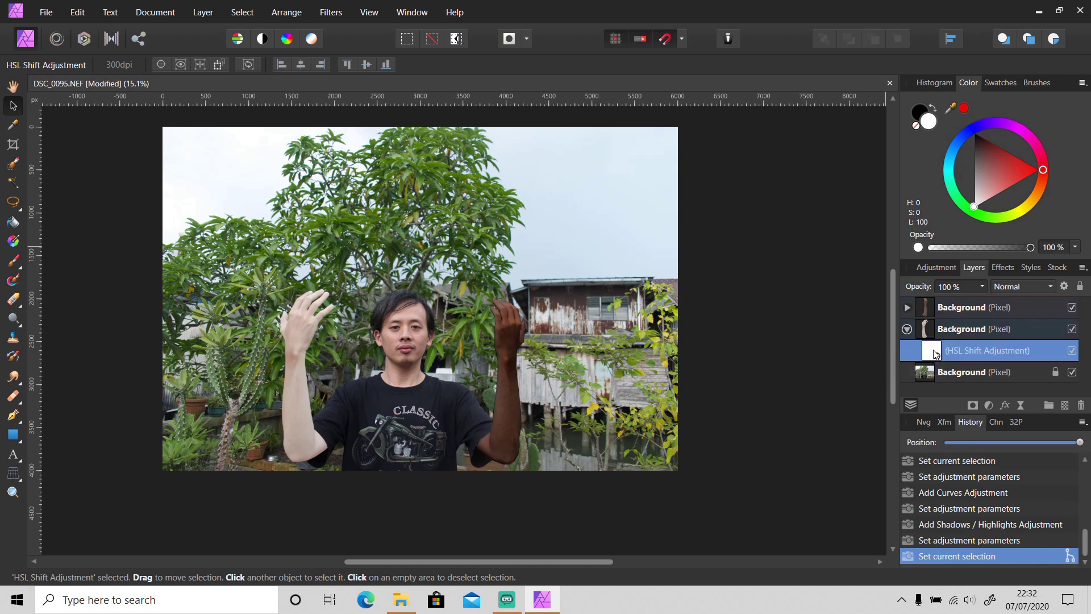
left_click(1071, 351)
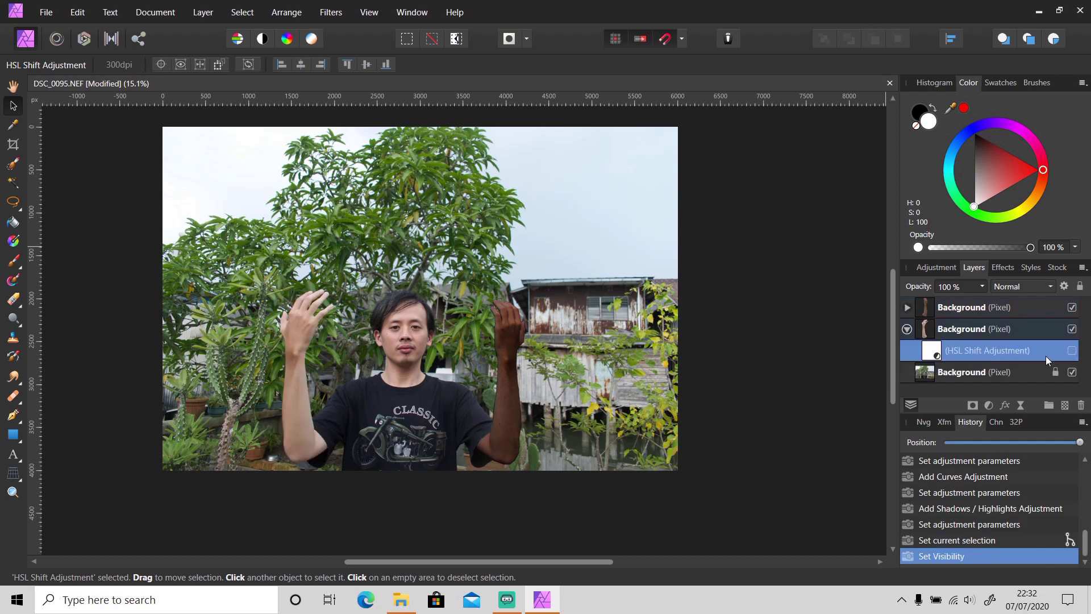
- Add a Black and White adjustment to the arm on the photo's left, trying red at 8 % and undoing that change
left_click(989, 405)
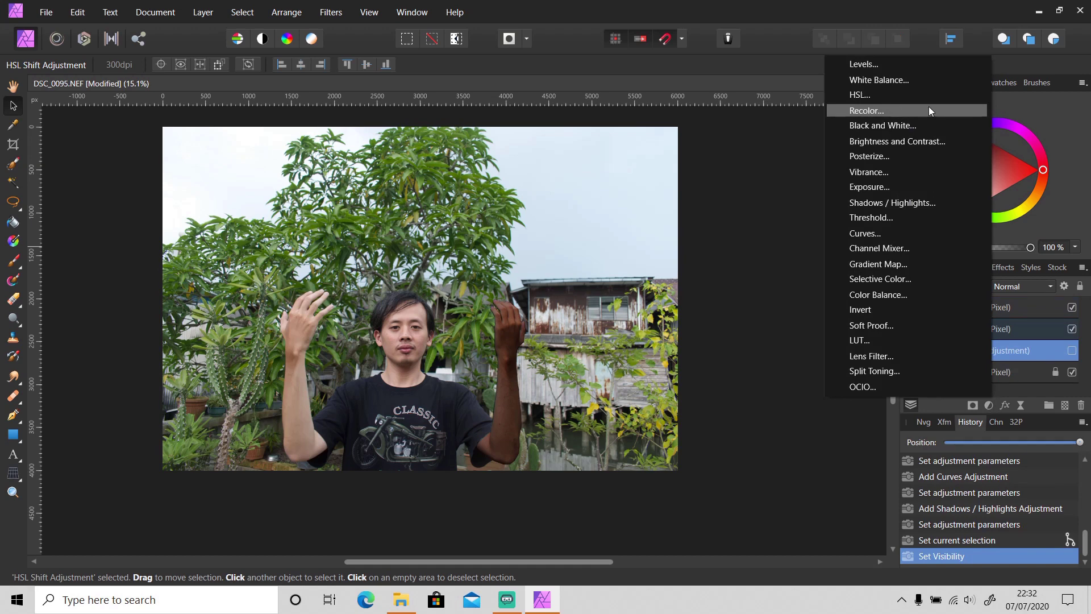
left_click(879, 126)
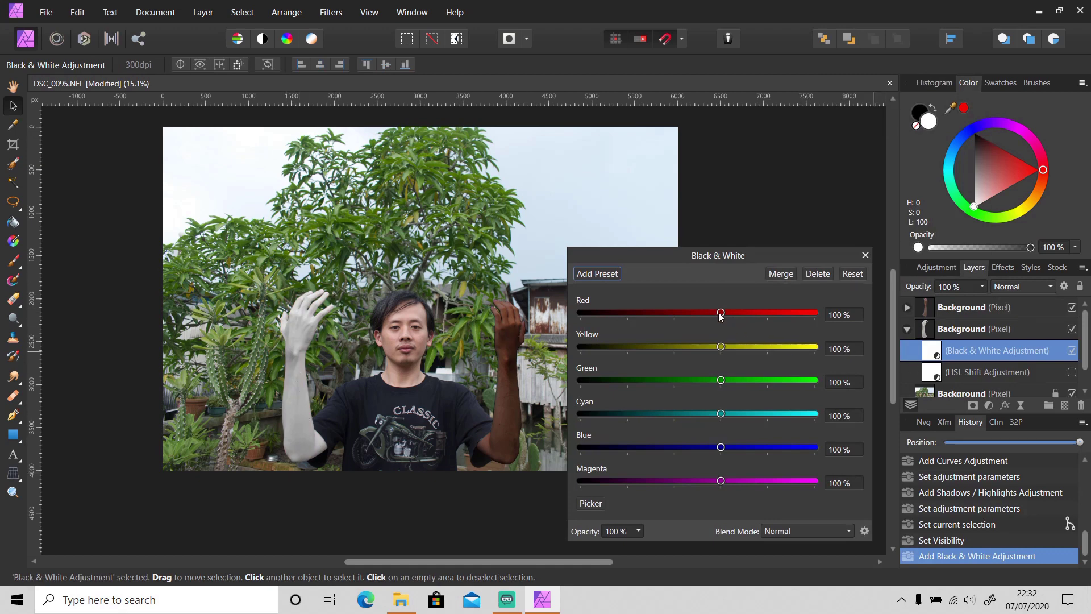
left_click_drag(720, 315, 678, 316)
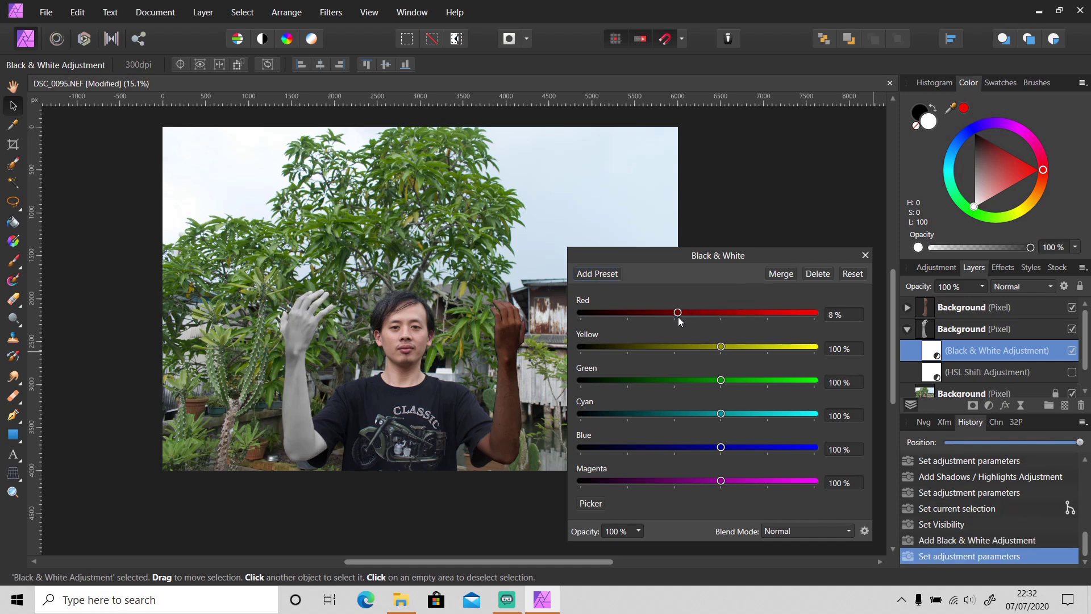
key("ctrl+z")
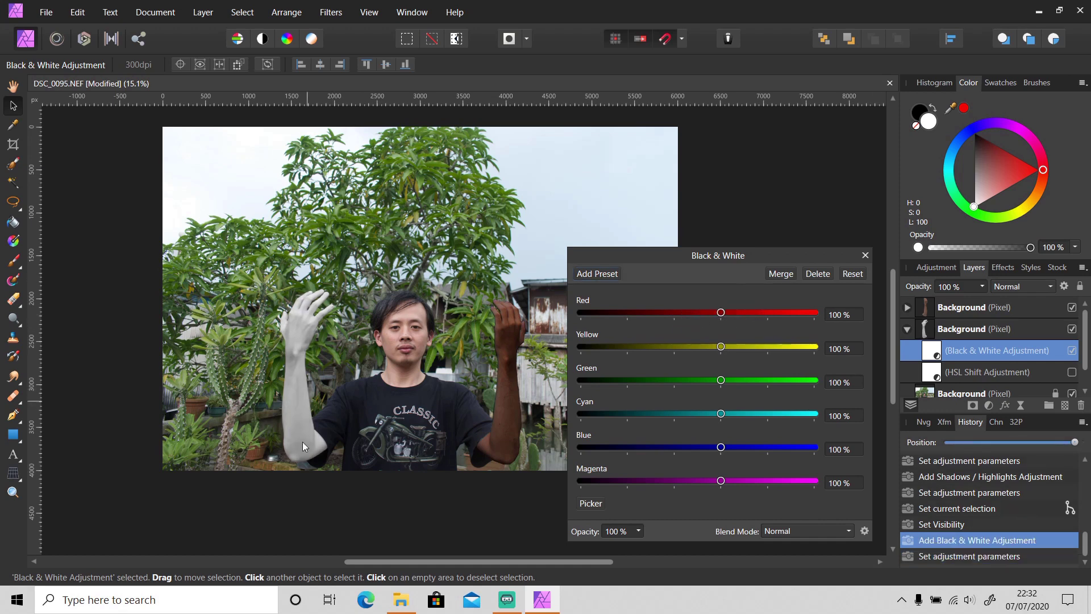
left_click(865, 255)
- Add a Black and White adjustment and nest it inside the layer of the arm on the photo's right
left_click(907, 328)
left_click(929, 310)
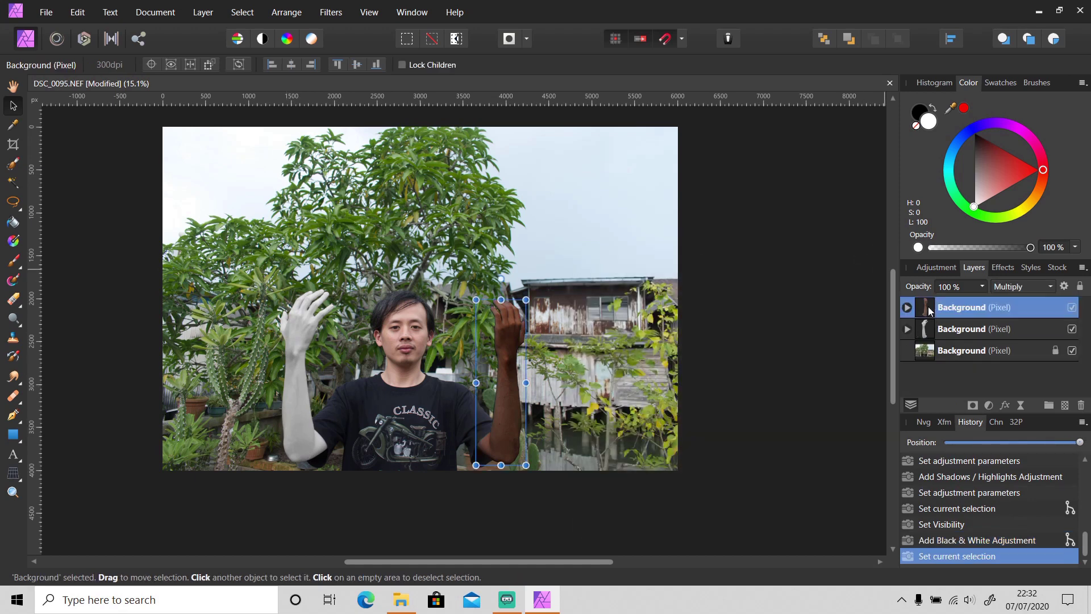
left_click(991, 404)
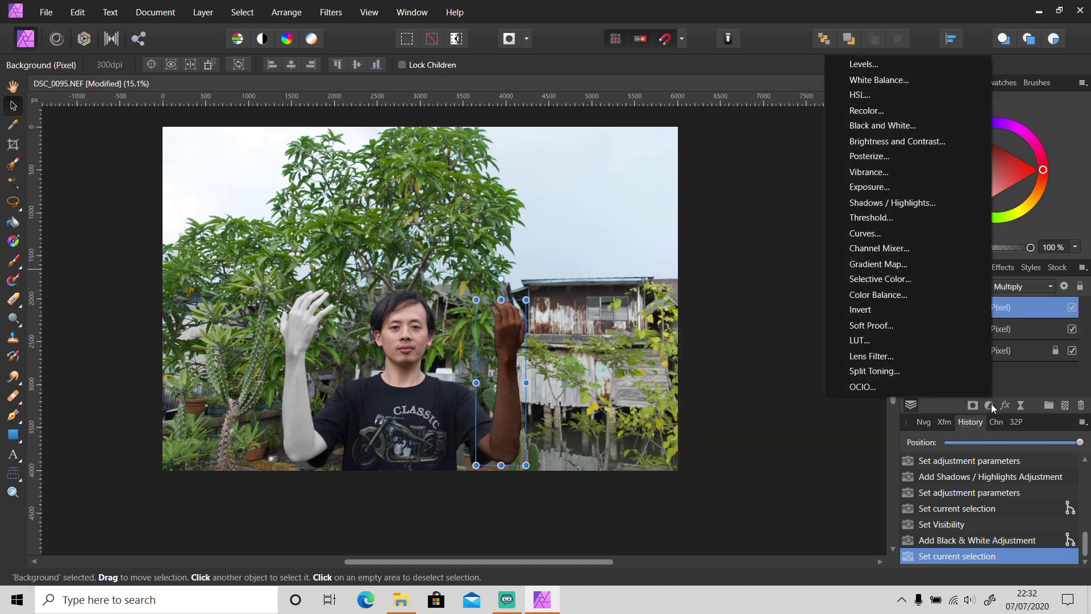
left_click(913, 127)
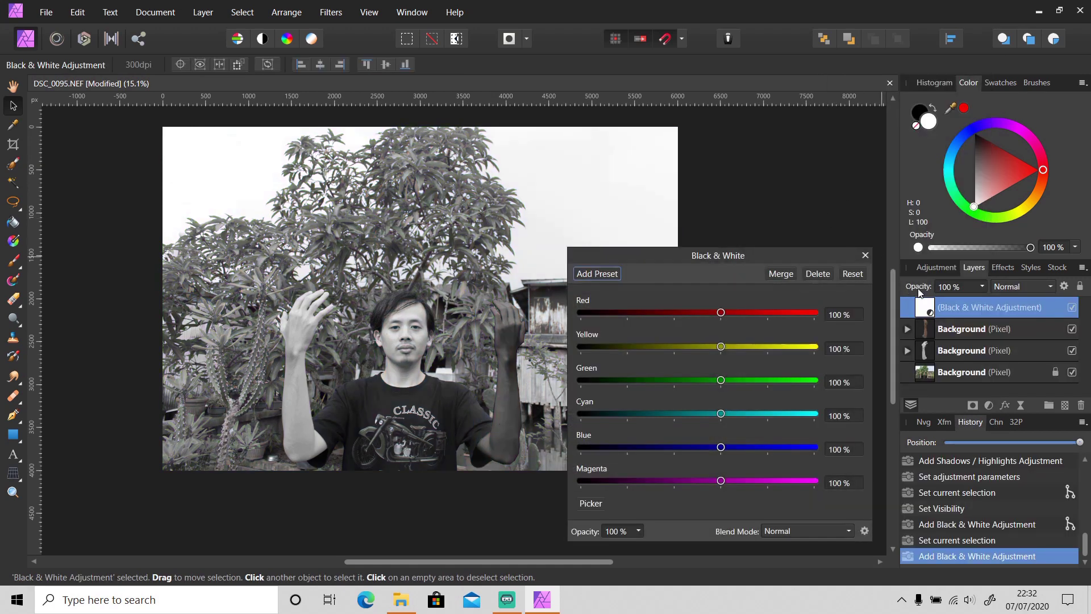
left_click_drag(926, 307, 931, 330)
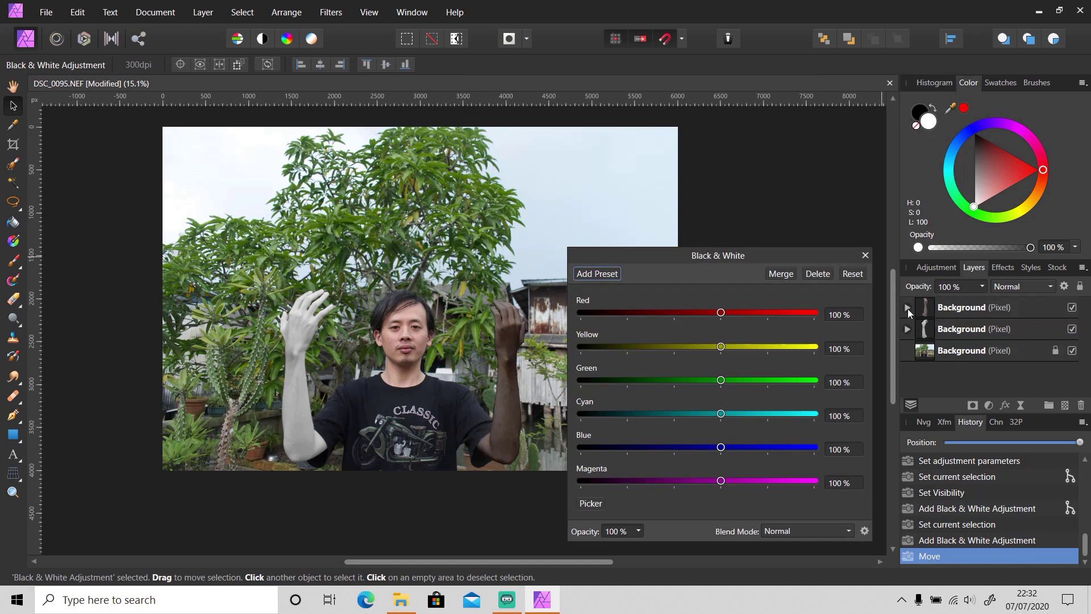
left_click(907, 308)
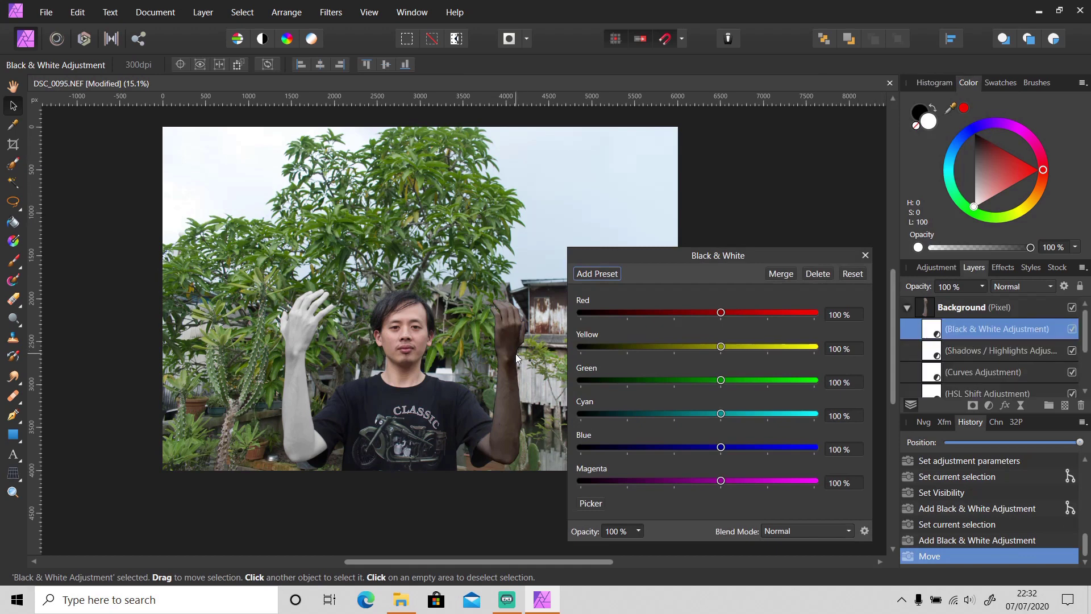
- Set the Black and White adjustment of the arm on the photo's right to red -100 % and yellow 0 %, and close its settings
scroll(515, 353, "down", 1)
left_click_drag(488, 560, 520, 561)
scroll(960, 375, "down", 2)
scroll(960, 374, "up", 2)
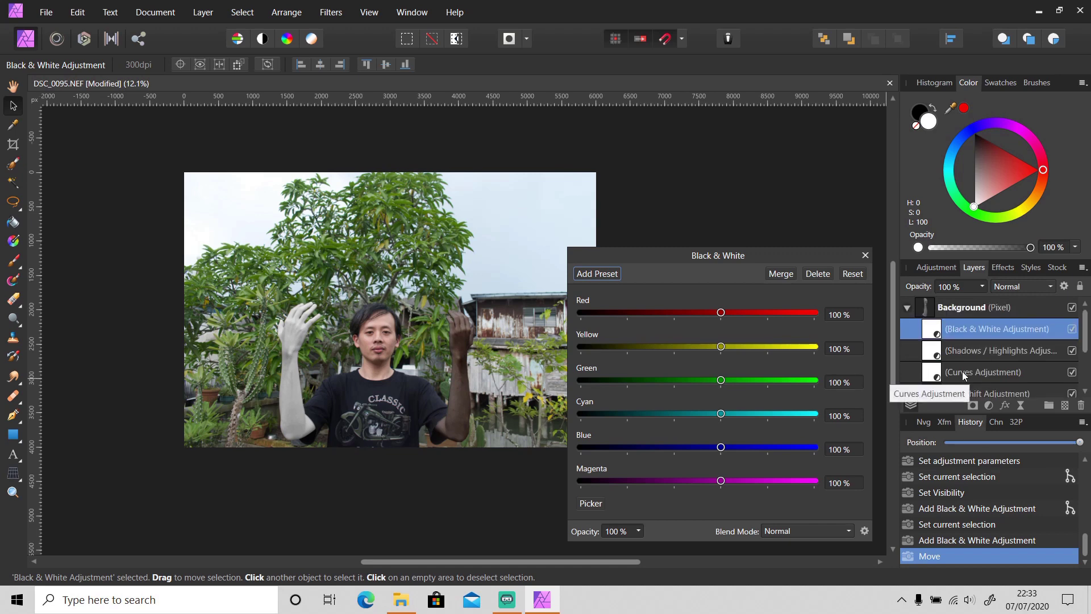
left_click(933, 331)
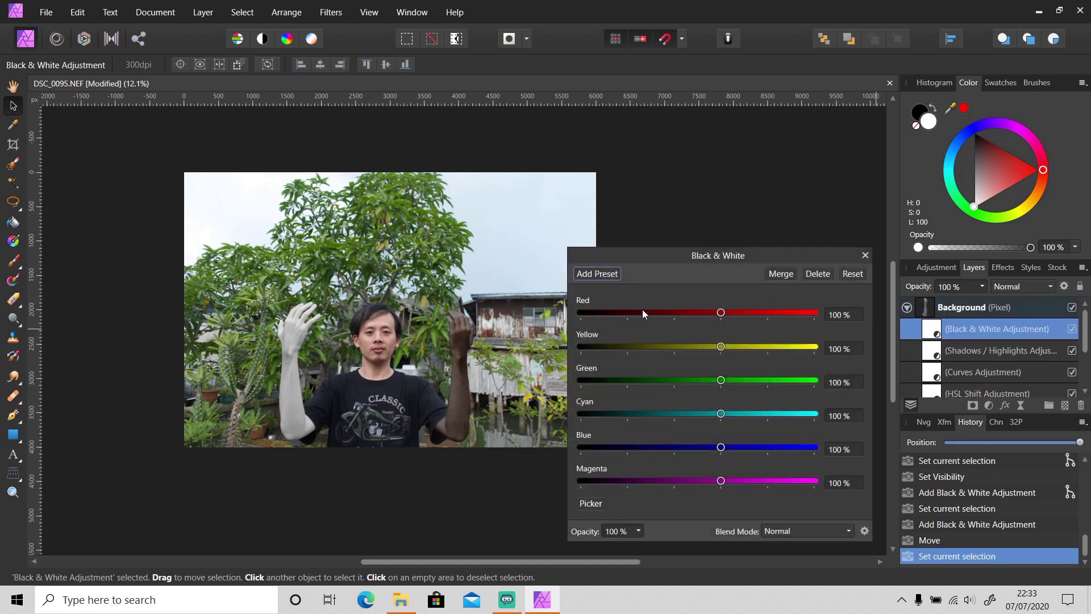
left_click_drag(721, 314, 718, 349)
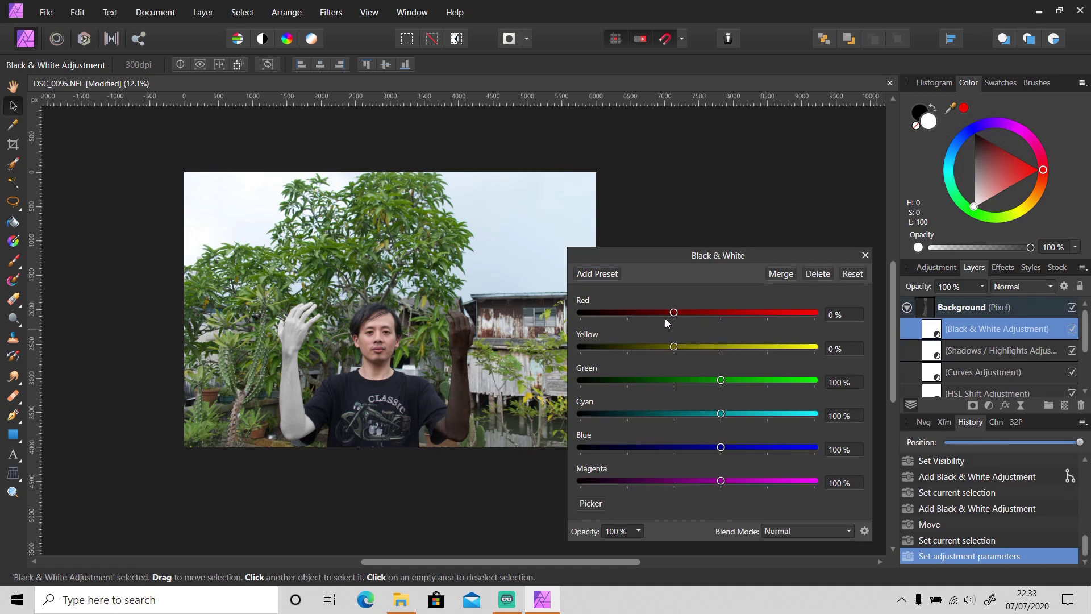
left_click_drag(673, 313, 626, 313)
scroll(477, 328, "down", 2)
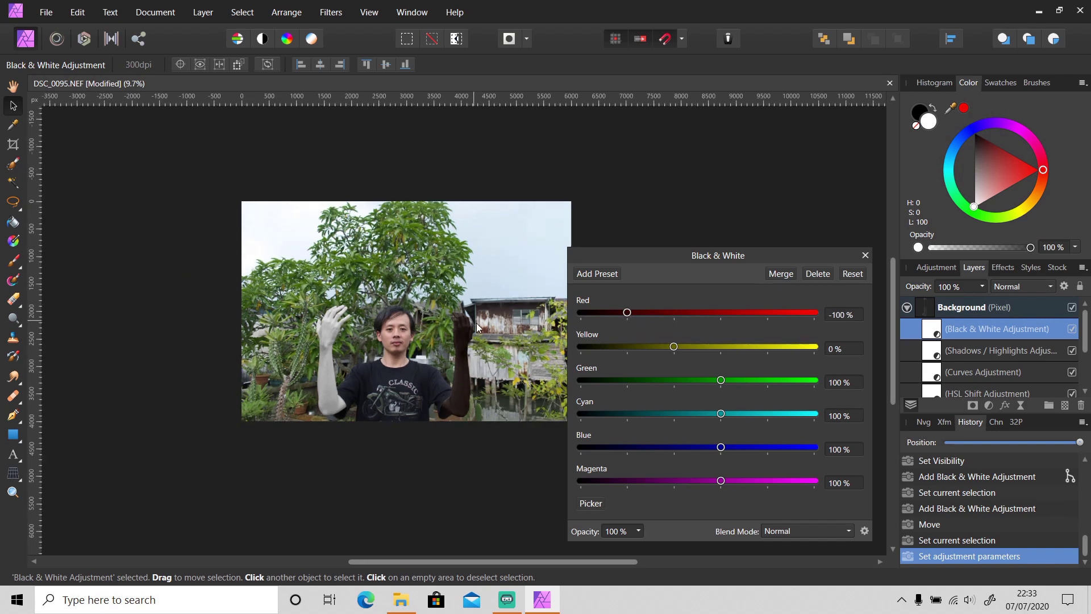
scroll(470, 329, "up", 2)
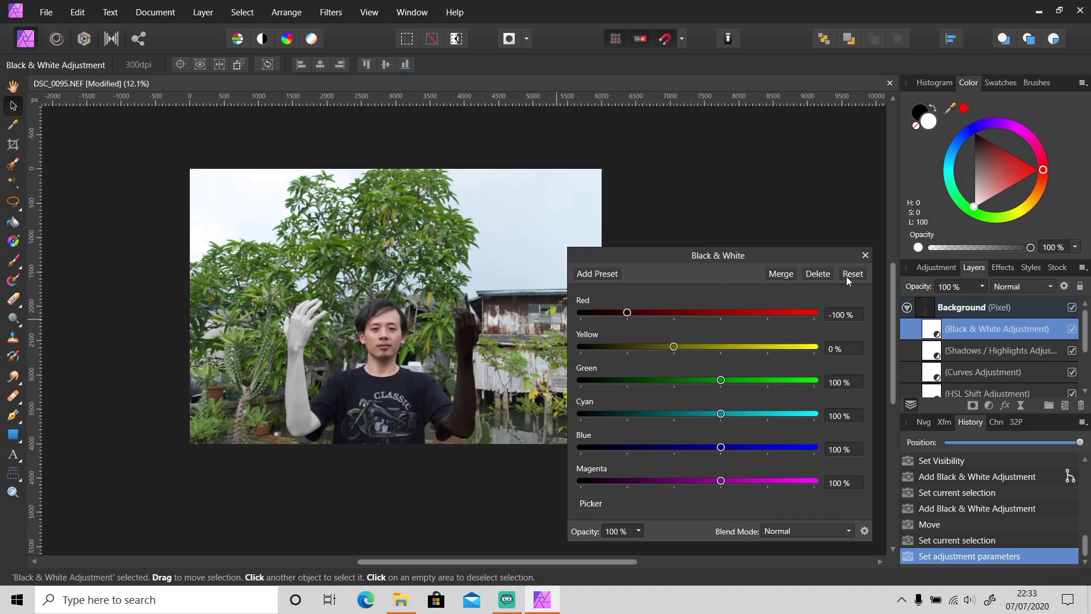
left_click(865, 256)
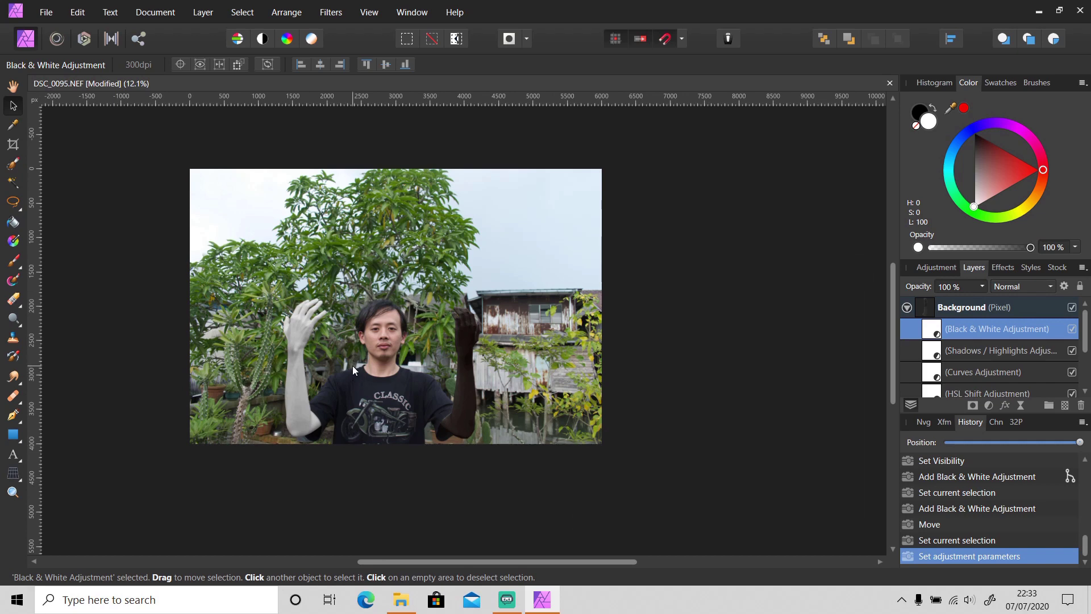
- Select a patch of the shirt near the shoulder on the photo's left with the Selection Brush, duplicate it to its own layer and deselect
scroll(354, 366, "up", 1)
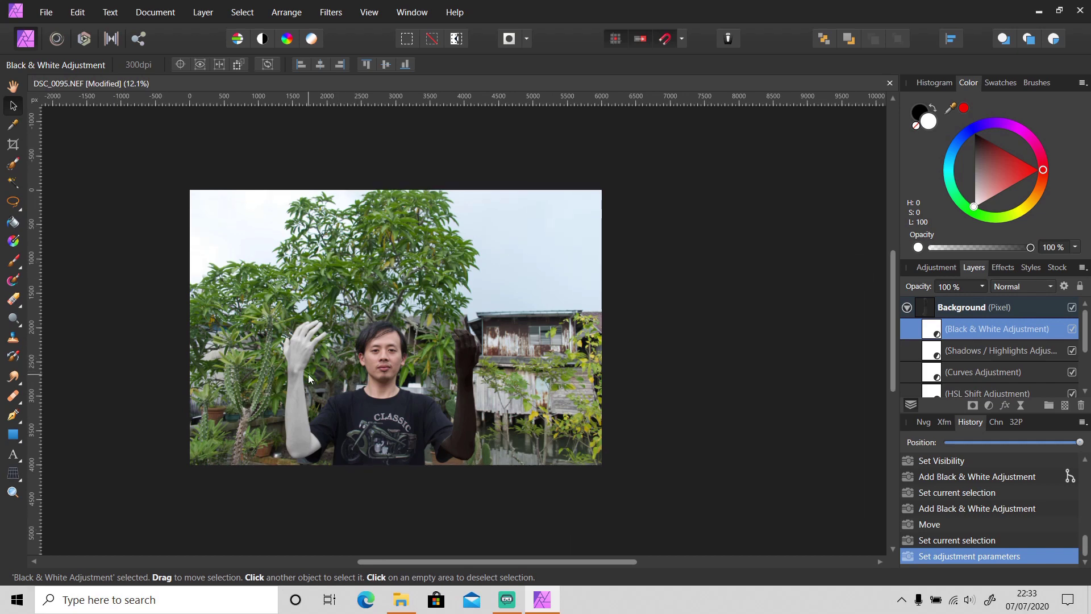
scroll(308, 375, "up", 1)
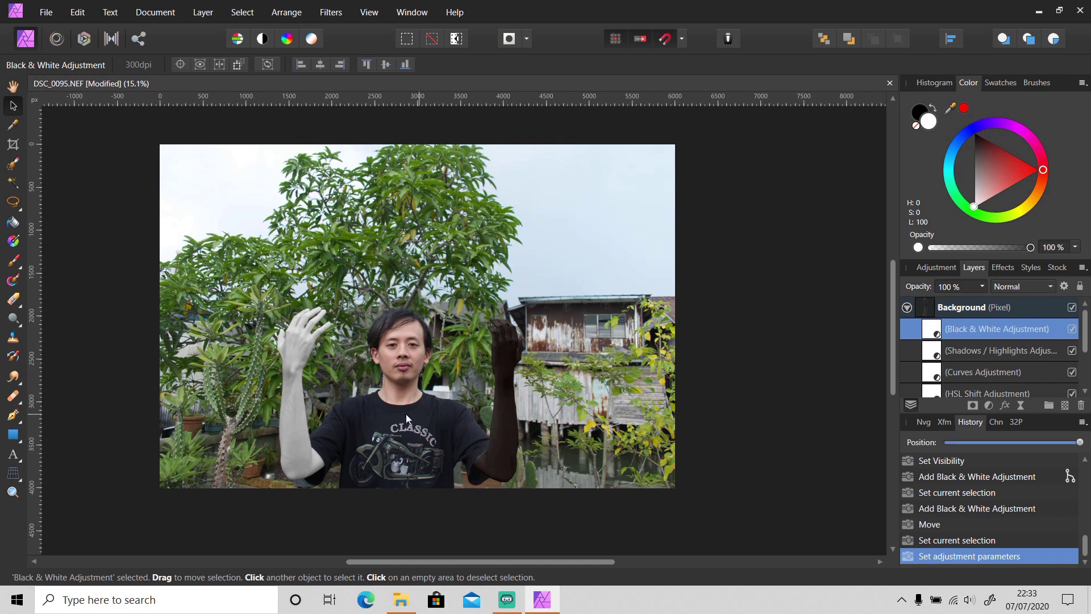
scroll(342, 418, "up", 3)
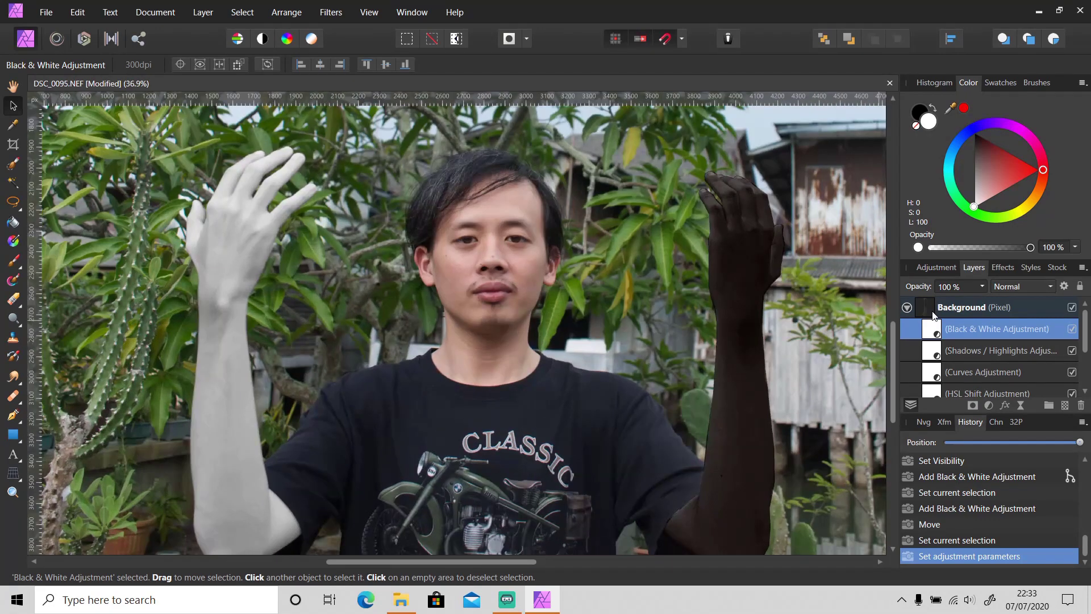
left_click(905, 308)
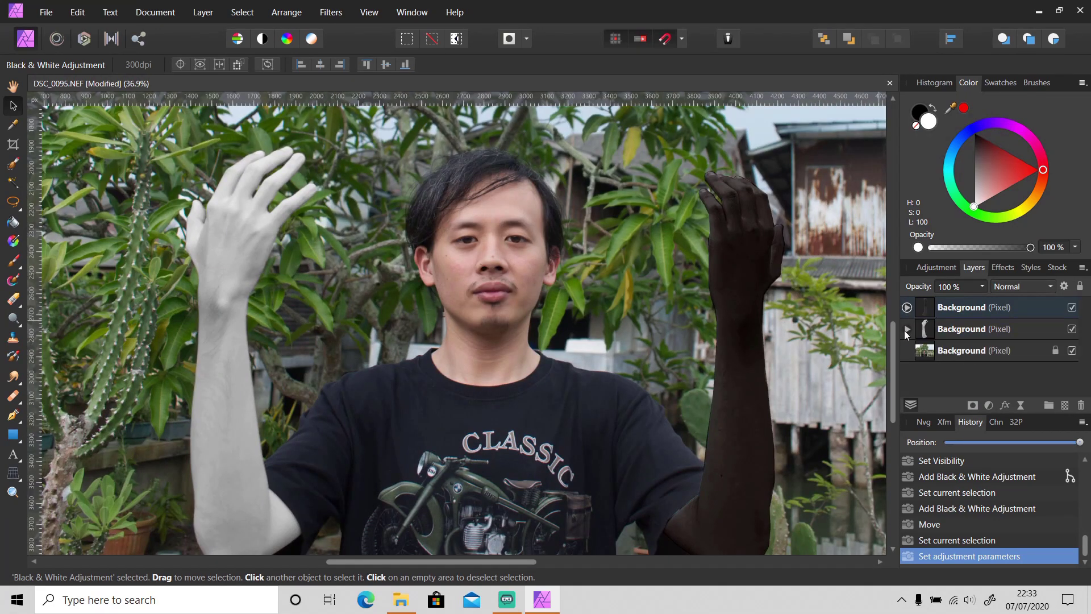
left_click(969, 356)
key("w")
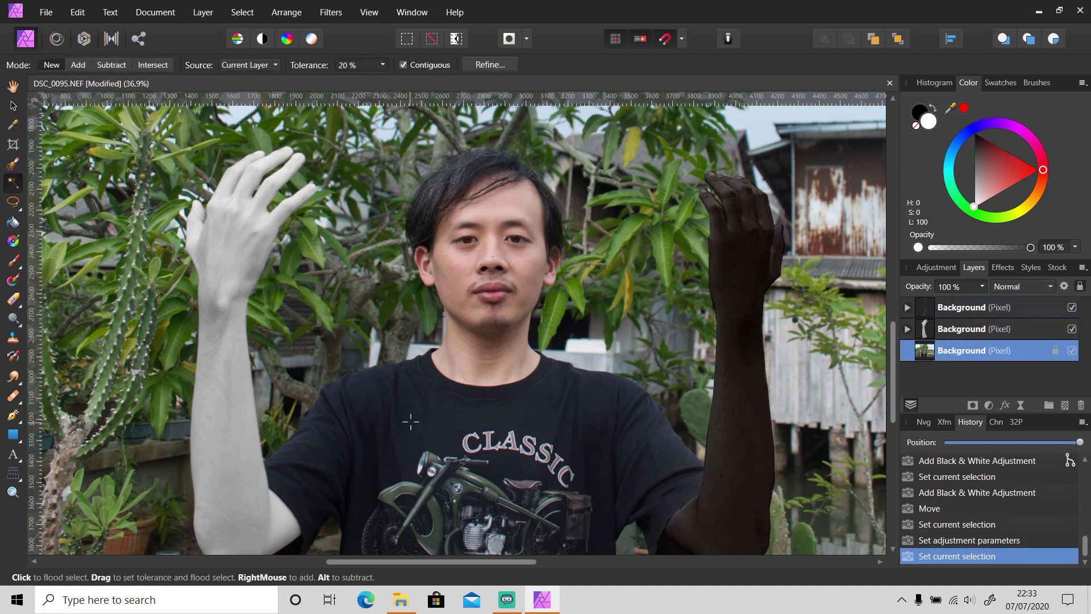
key("w")
left_click_drag(396, 414, 380, 401)
mouse_move(381, 401)
left_mouse_down()
mouse_move(394, 397)
mouse_move(429, 439)
mouse_move(390, 402)
mouse_move(409, 397)
mouse_move(362, 422)
left_mouse_up()
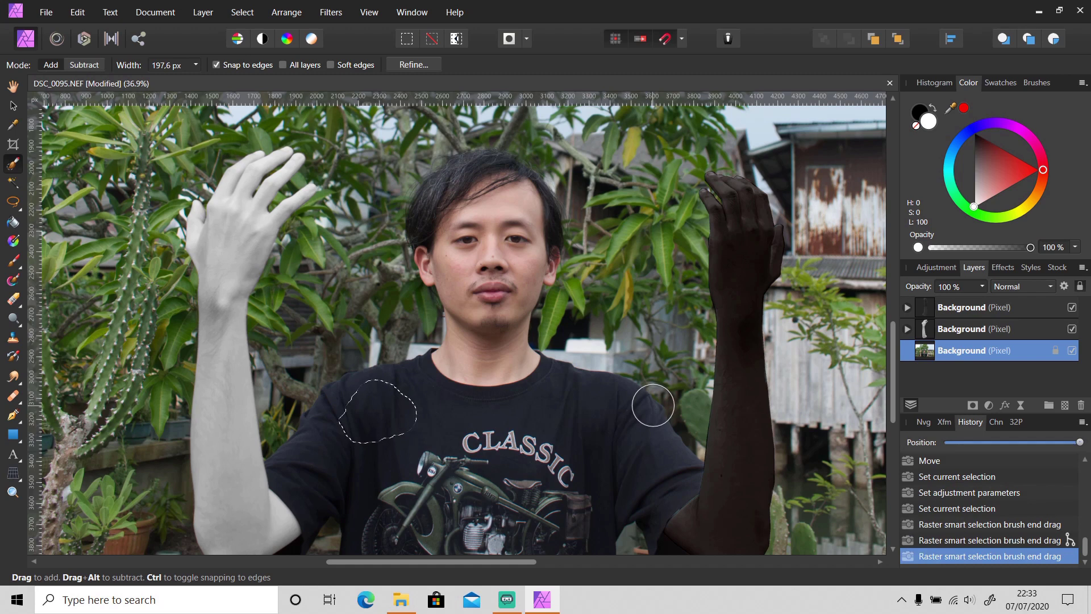
key("ctrl+j")
key("ctrl+d")
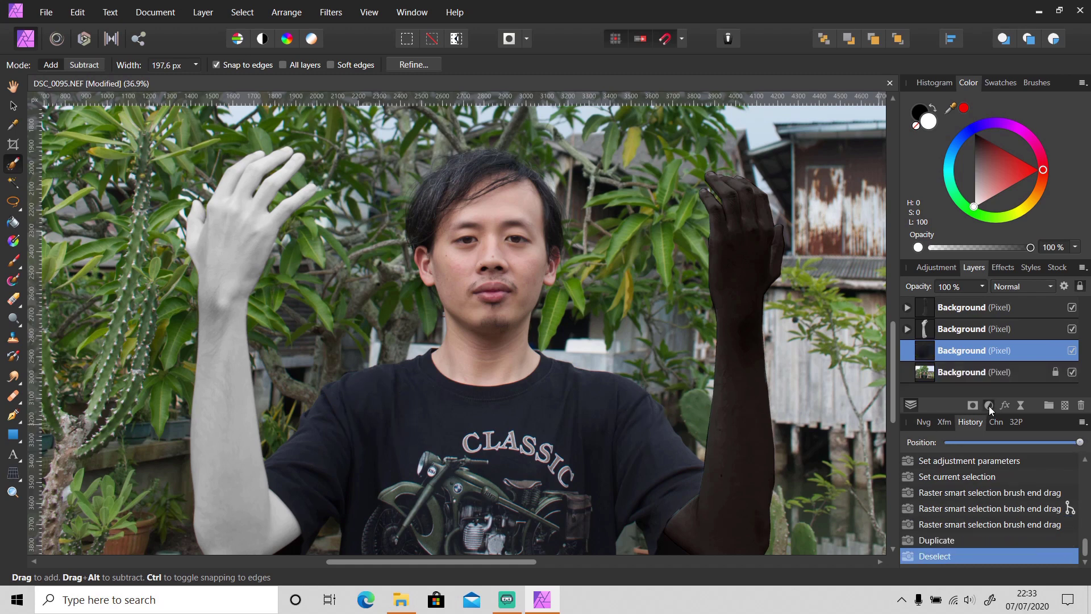
- Add a Recolor adjustment at its default red and nest it inside the shirt patch layer
left_click(989, 405)
left_click(913, 110)
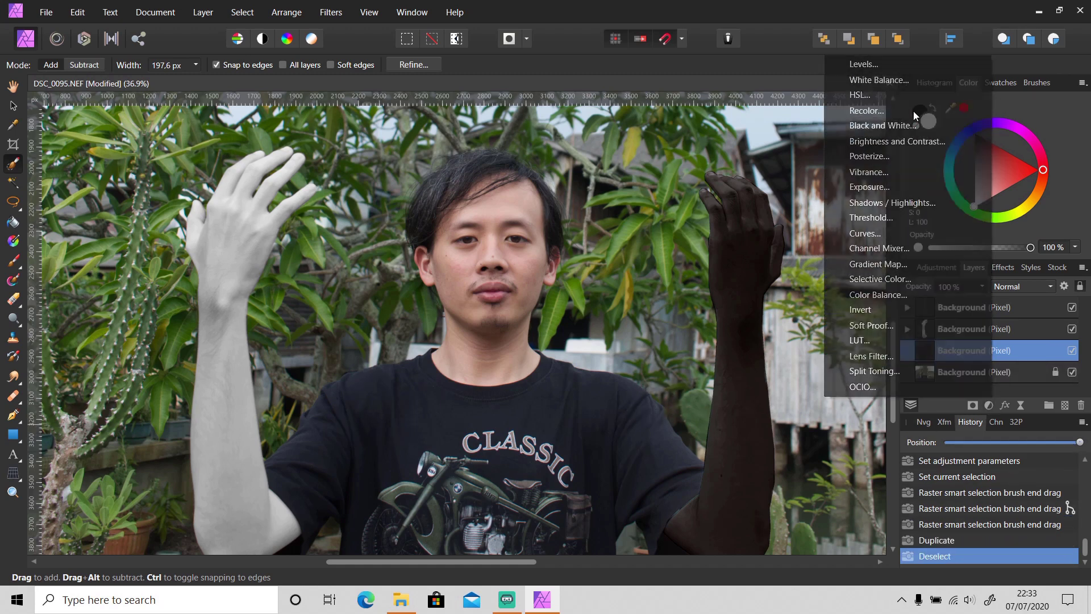
left_click_drag(935, 355, 939, 377)
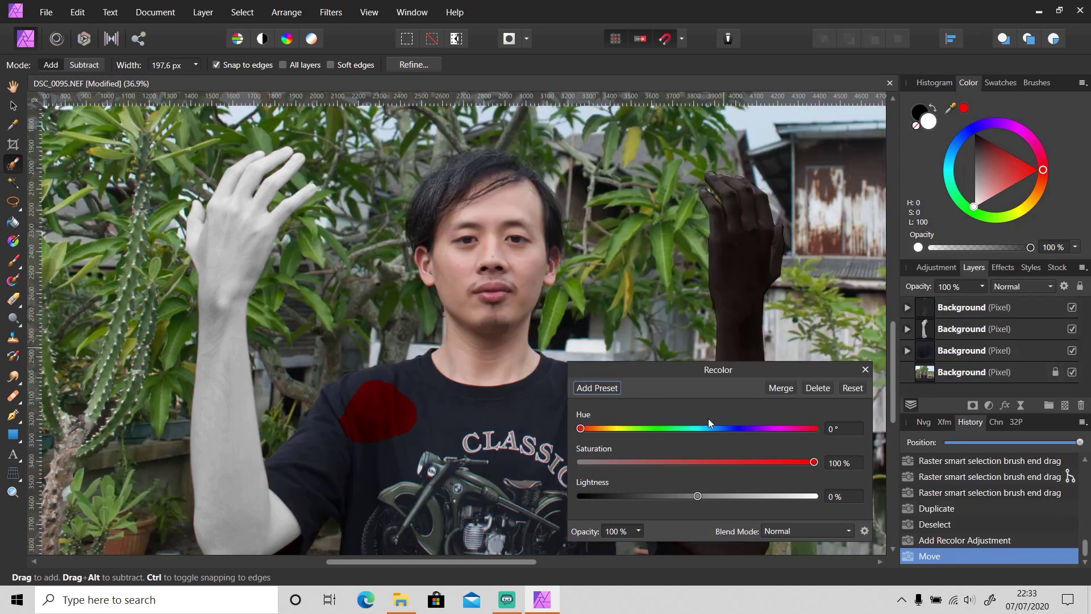
left_click(864, 369)
scroll(715, 361, "down", 4)
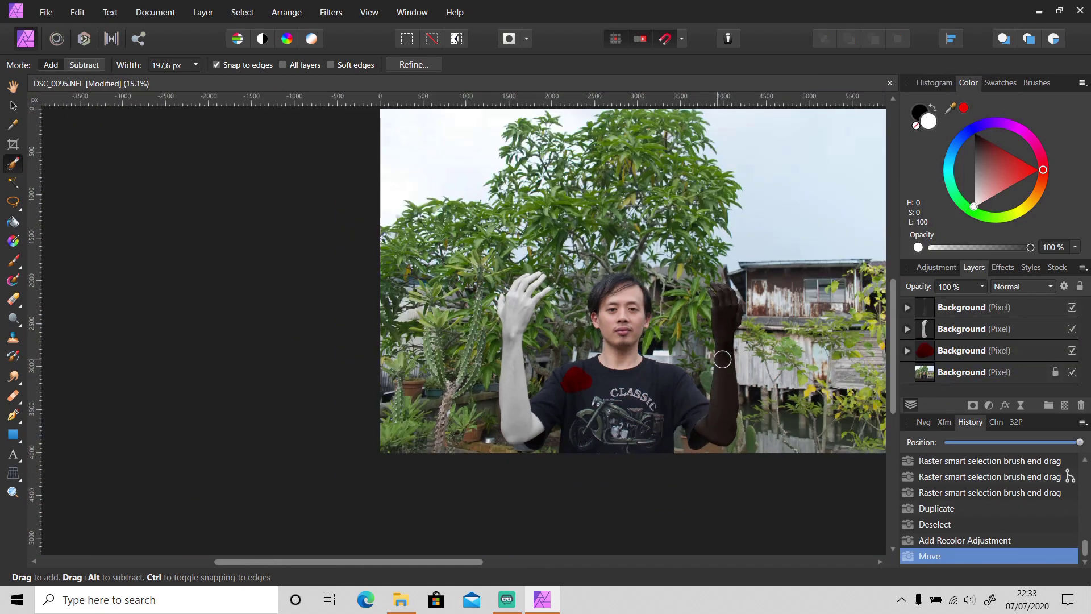